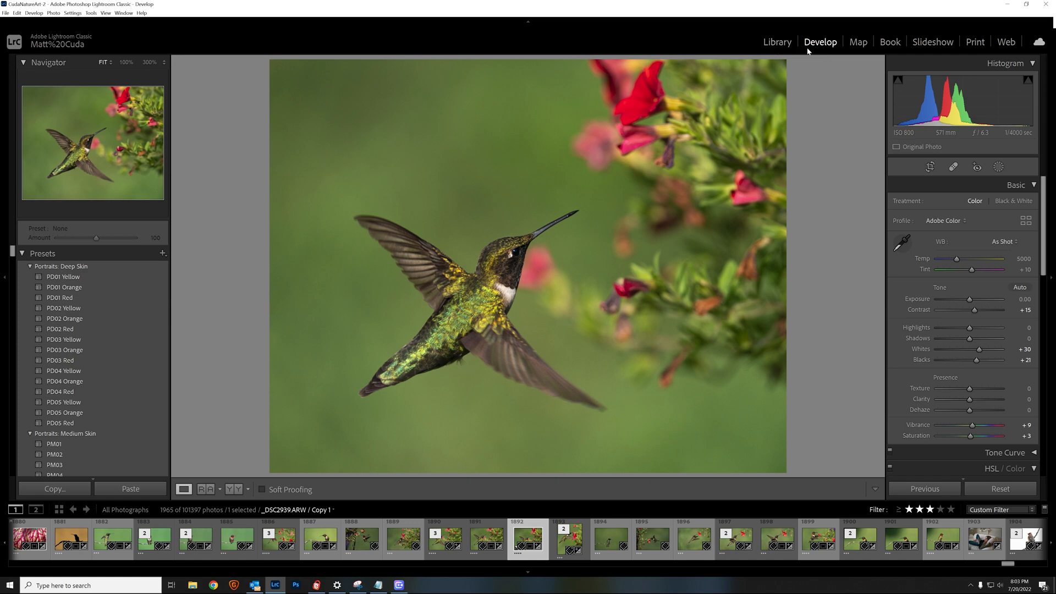
Switch to the Library module to view the hummingbird copy _DSC2939.ARW Copy 1
left_click(777, 44)
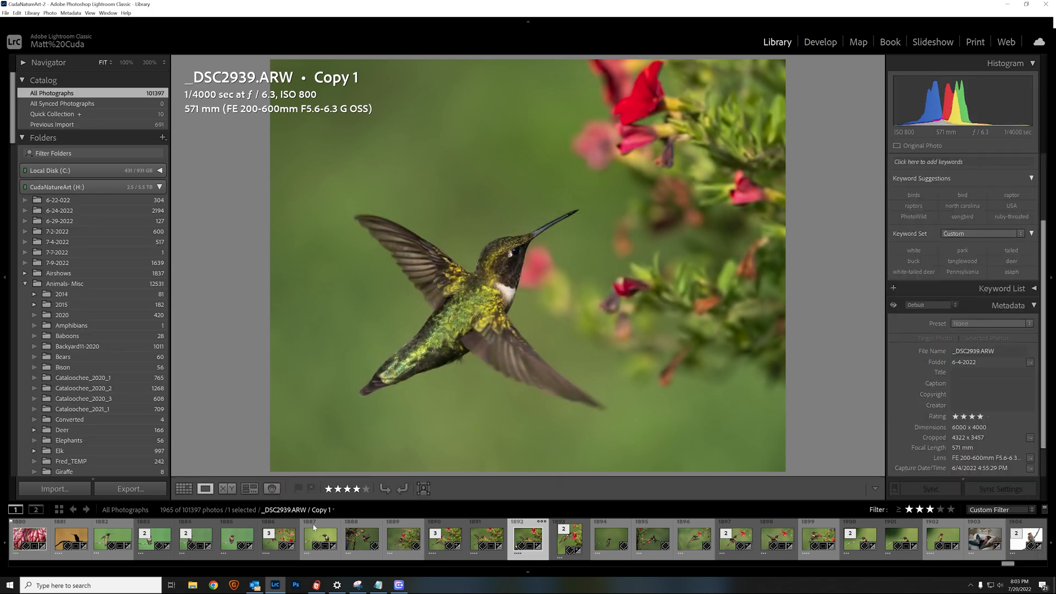
Browse the thumbnail grid, enlarge the hummingbird photo, and return it to Develop
left_click(181, 489)
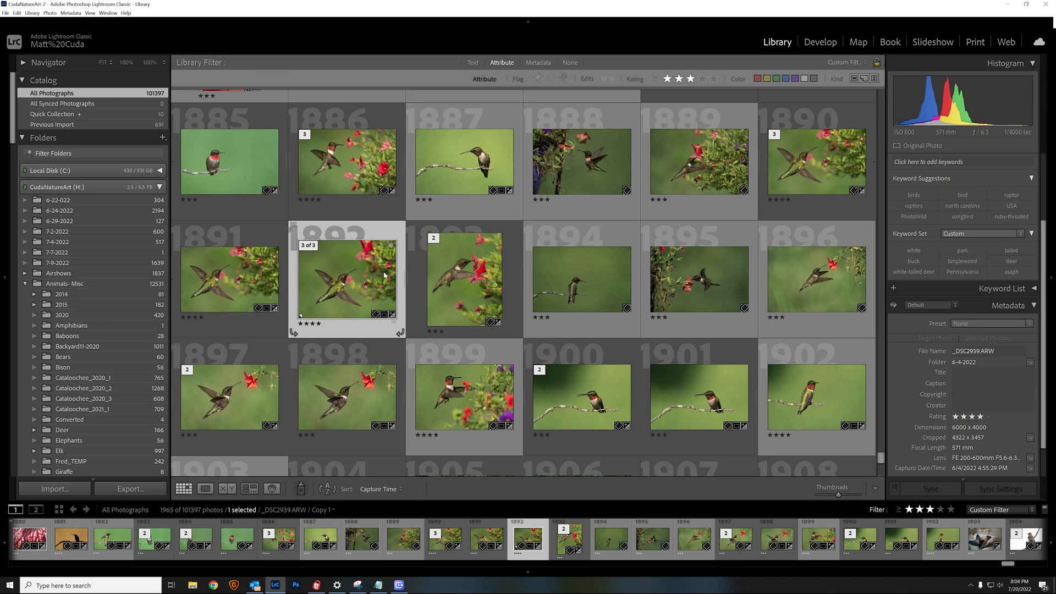
double_click(344, 286)
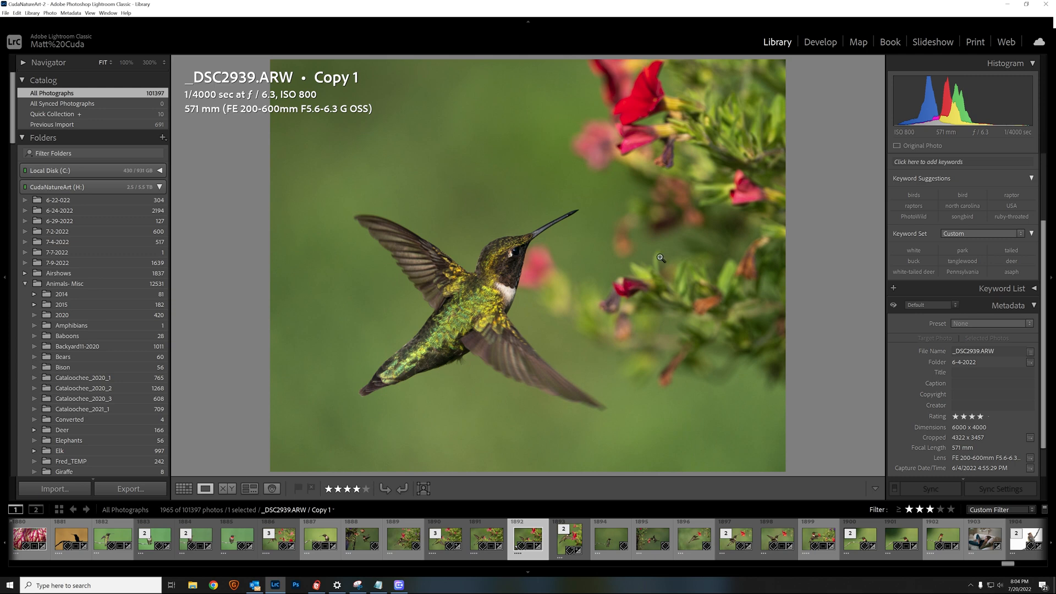
left_click(828, 44)
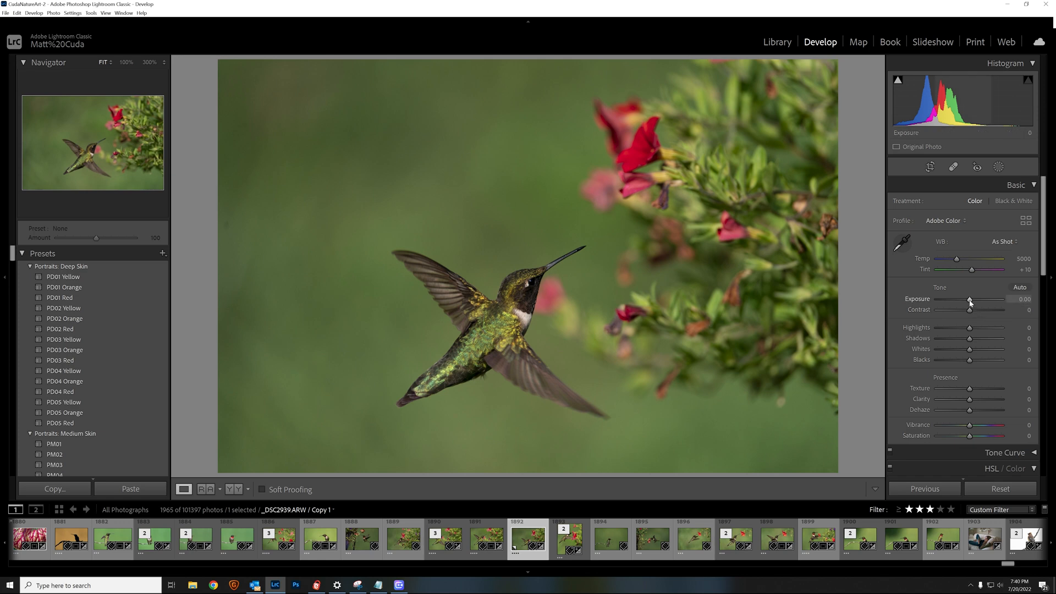
left_click_drag(971, 303, 971, 309)
double_click(916, 300)
left_click_drag(971, 307, 967, 308)
left_click_drag(965, 306, 961, 305)
double_click(920, 300)
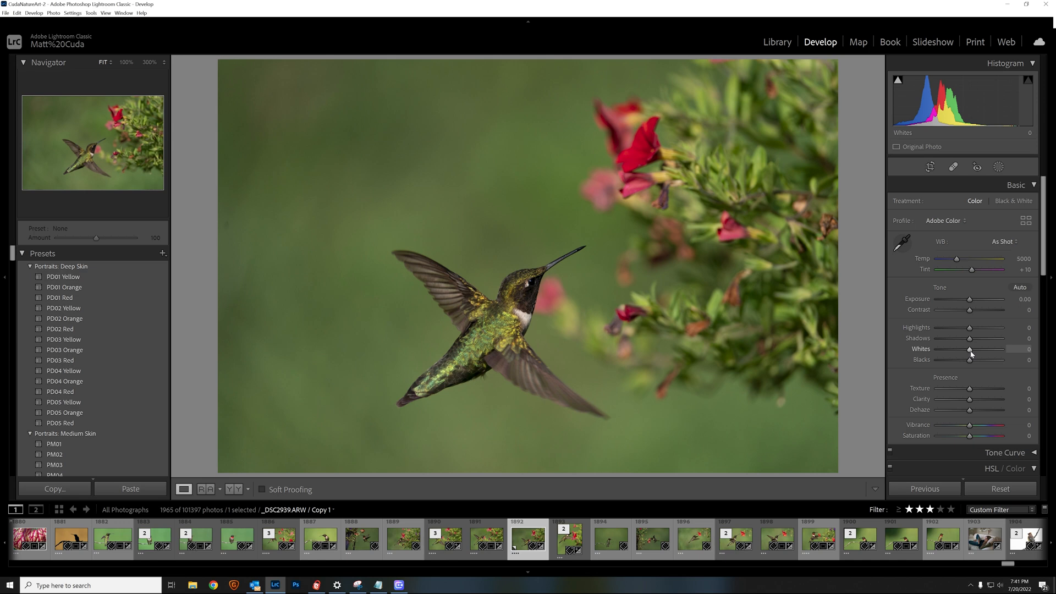
Raise Whites to +30 with the clipping preview, checking the throat highlights at 100%
key("alt")
left_click(971, 353, "alt")
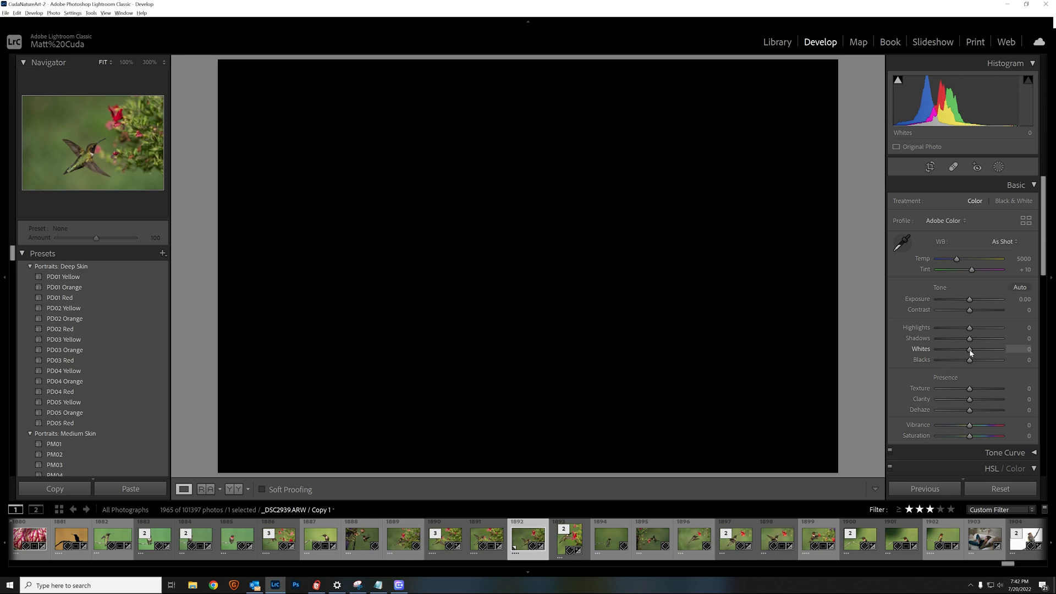
mouse_move(971, 350)
left_mouse_down()
mouse_move(1037, 357)
mouse_move(980, 355)
left_mouse_up()
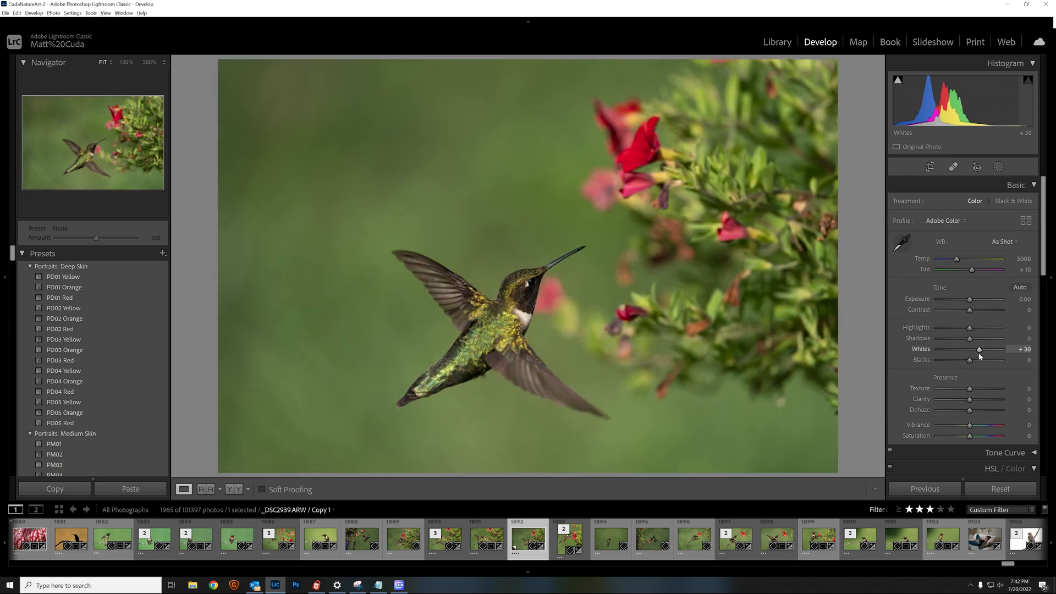
left_click(534, 318)
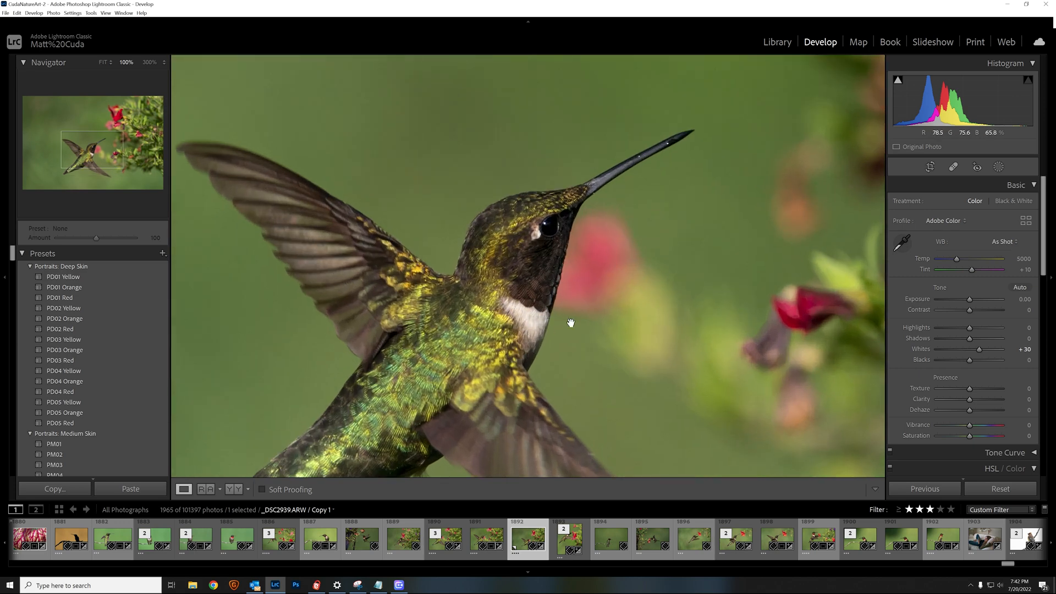
left_click(581, 320)
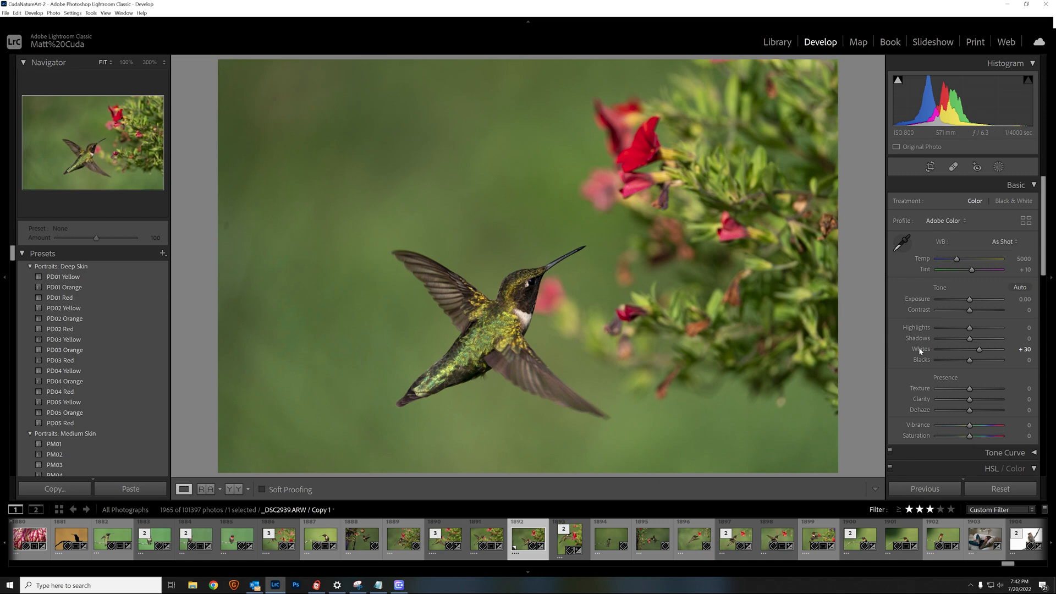
key("alt")
Lift Blacks to +21 after checking the shadow clipping preview
left_click(970, 360, "alt")
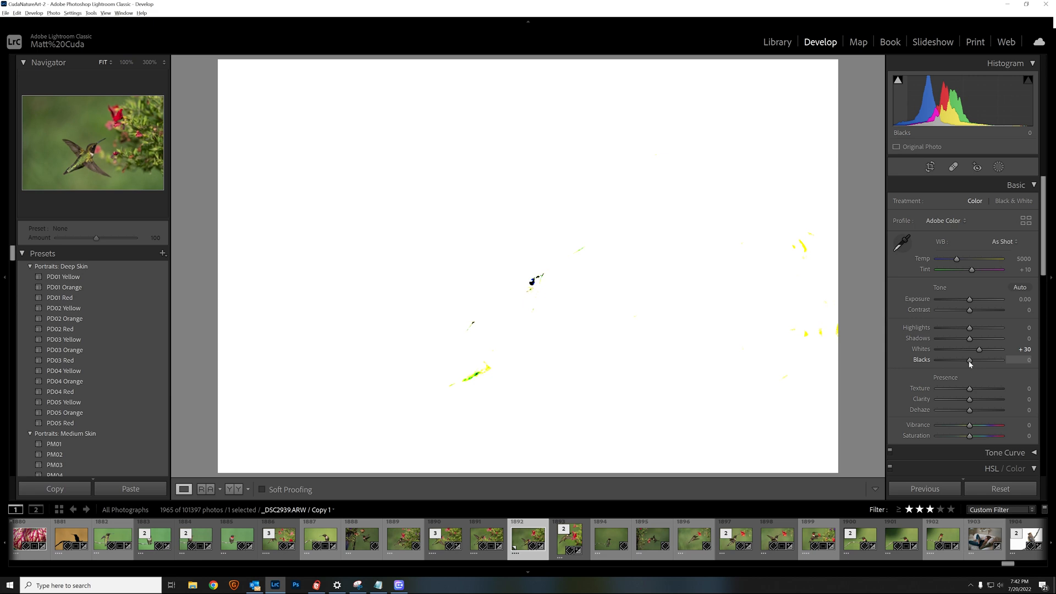
mouse_move(970, 363)
left_mouse_down()
mouse_move(945, 364)
mouse_move(985, 369)
mouse_move(976, 369)
left_mouse_up()
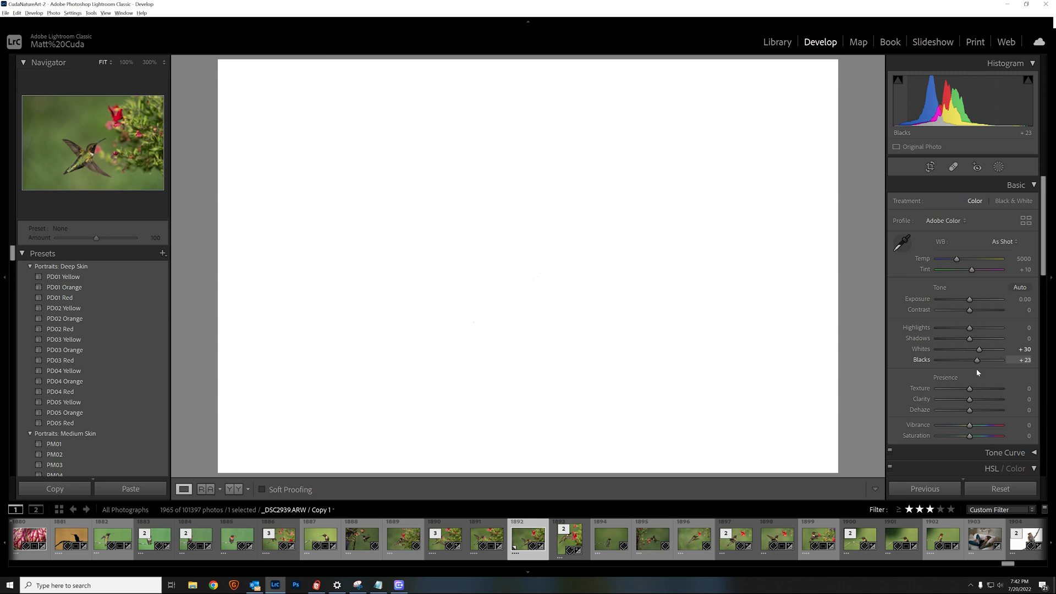
left_click_drag(976, 369, 975, 368)
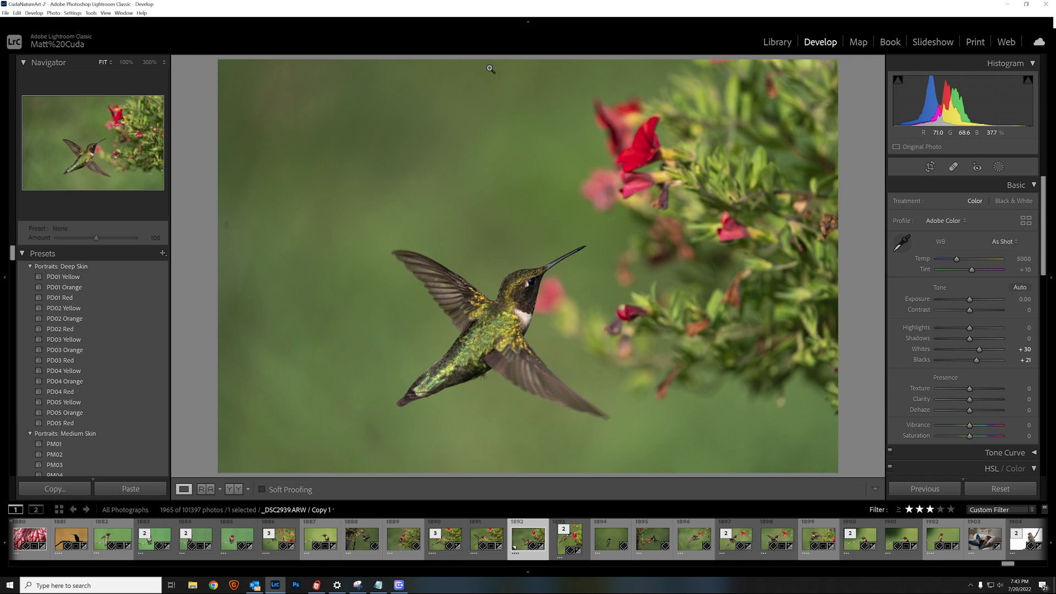
left_click(299, 166)
left_click_drag(300, 166, 420, 312)
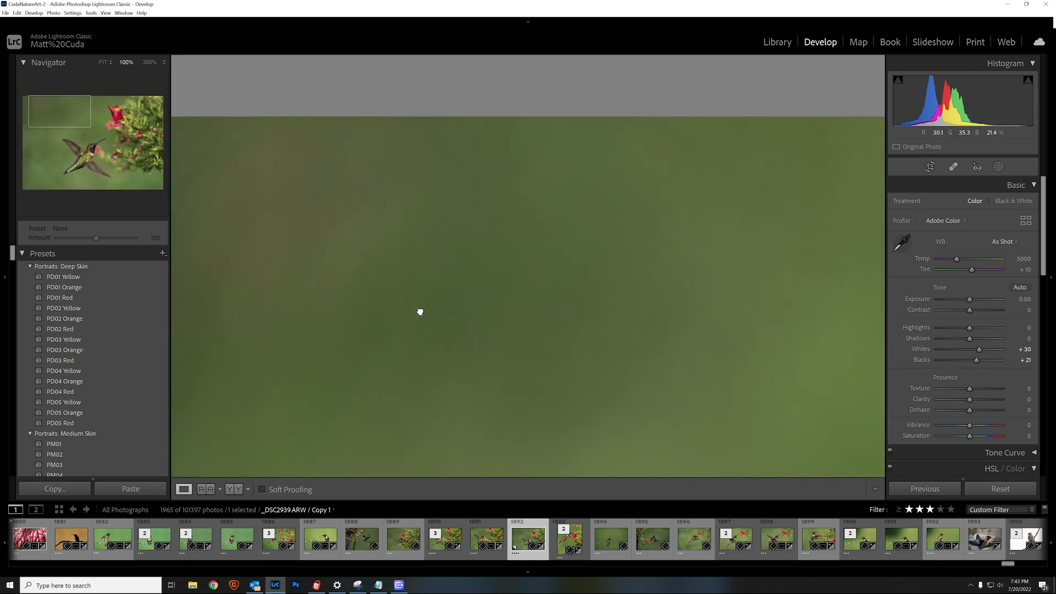
left_click_drag(605, 316, 439, 222)
left_click_drag(639, 337, 505, 181)
left_click_drag(633, 473, 617, 176)
left_click_drag(691, 327, 817, 215)
left_click(604, 221)
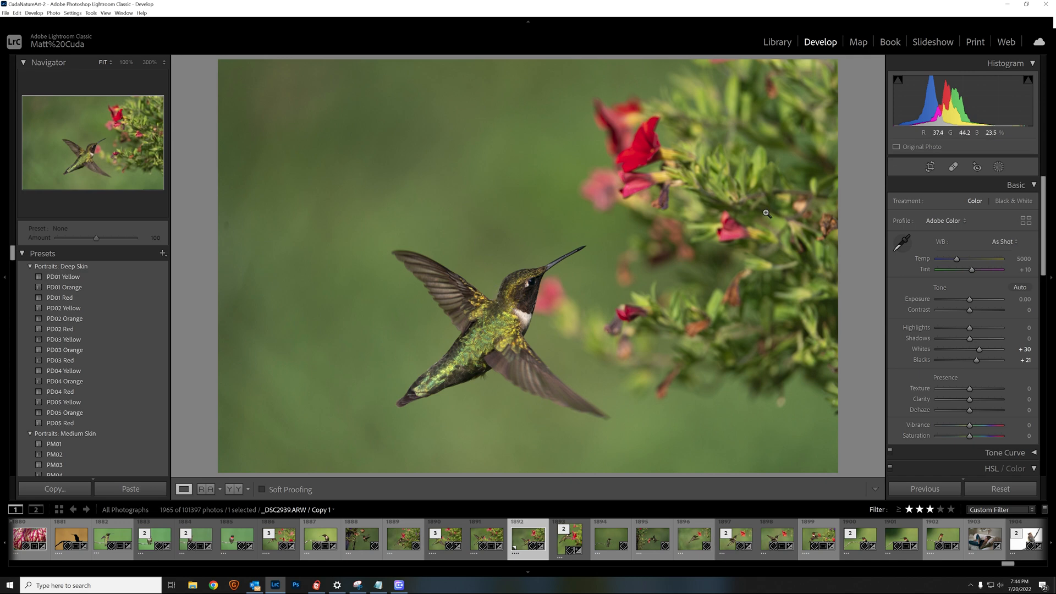
Crop in tighter from the top-left corner, keeping the Original aspect ratio
left_click(930, 166)
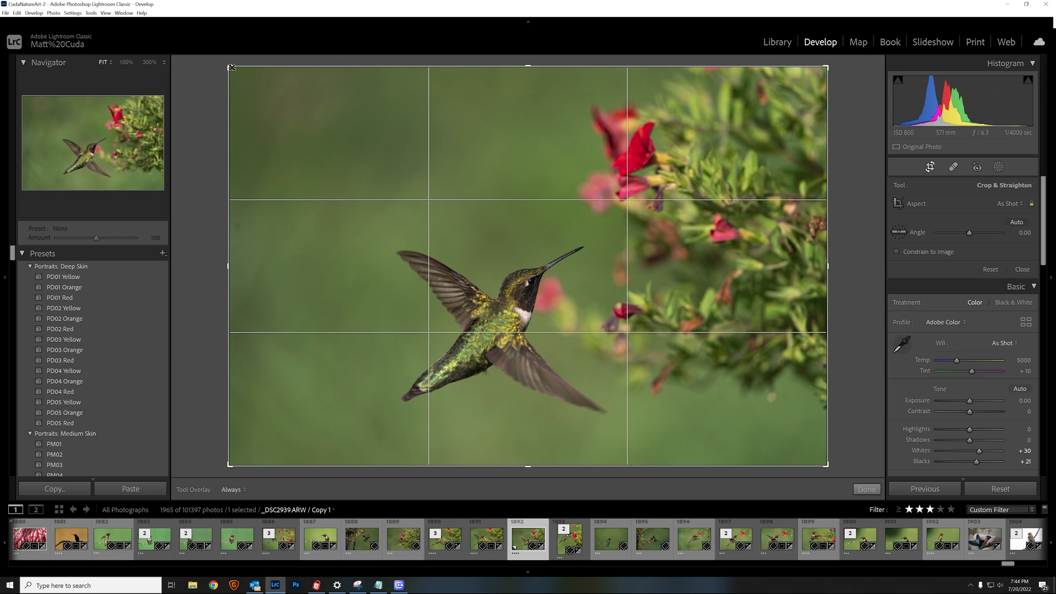
left_click_drag(232, 67, 265, 110)
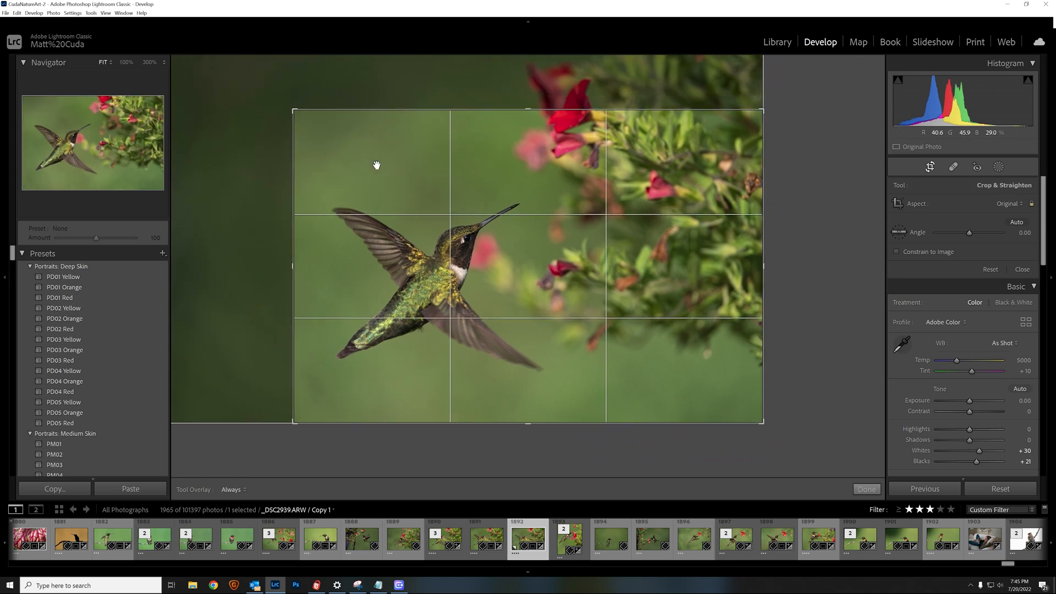
key("Return")
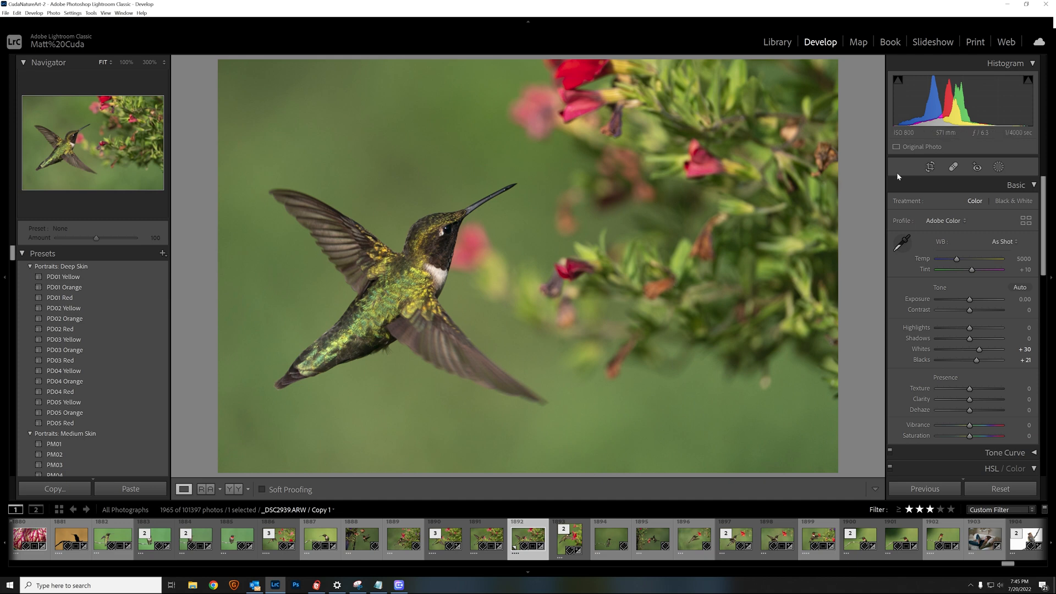
Shrink the crop around the hummingbird and shift the photo so the bird sits centrally
left_click(930, 167)
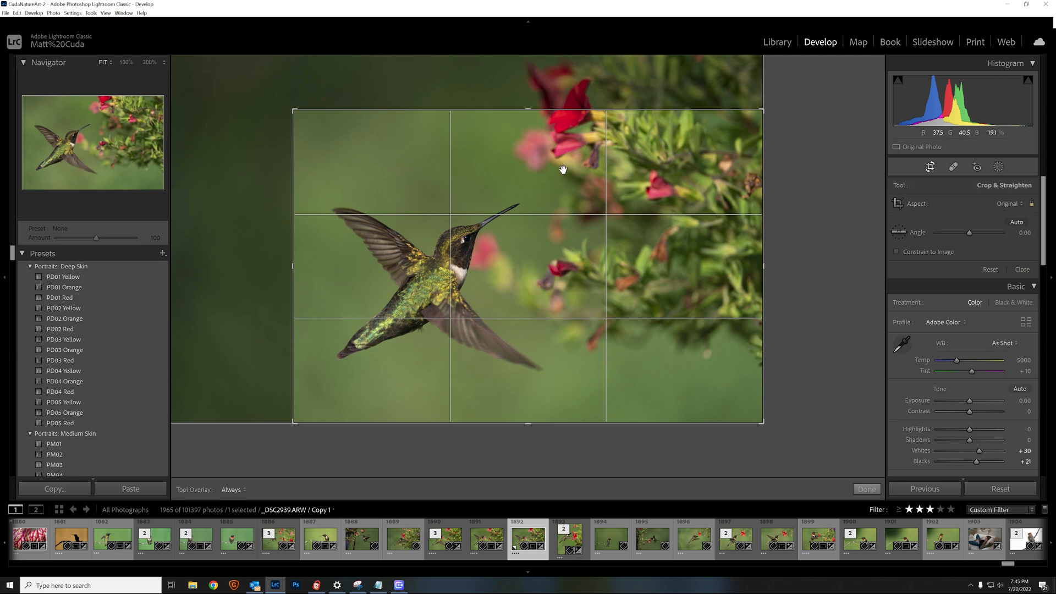
left_click_drag(562, 170, 594, 207)
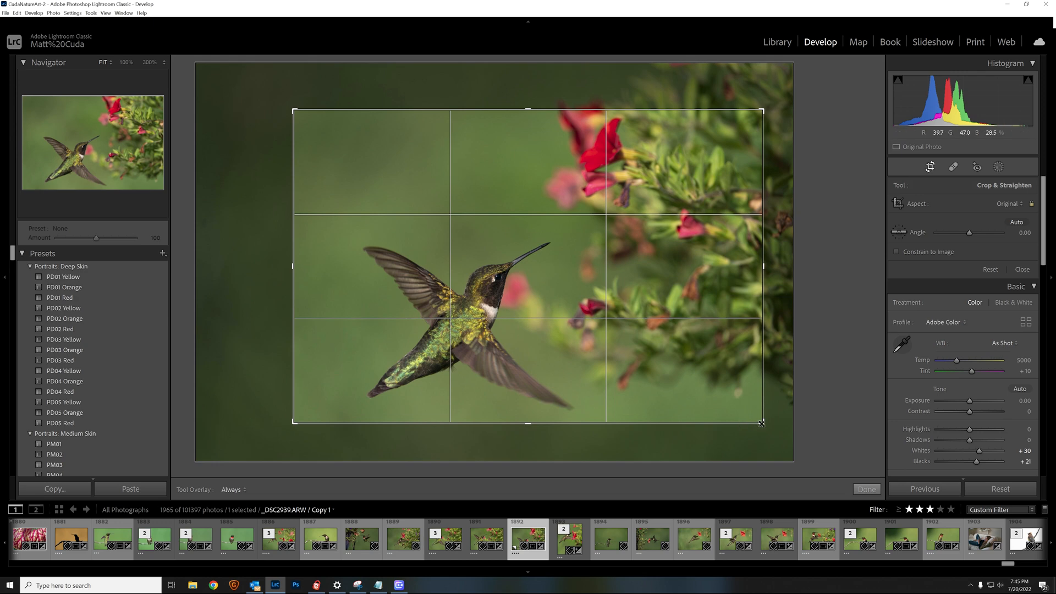
left_click_drag(763, 424, 626, 331)
left_click_drag(747, 411, 747, 412)
left_click_drag(575, 255, 556, 210)
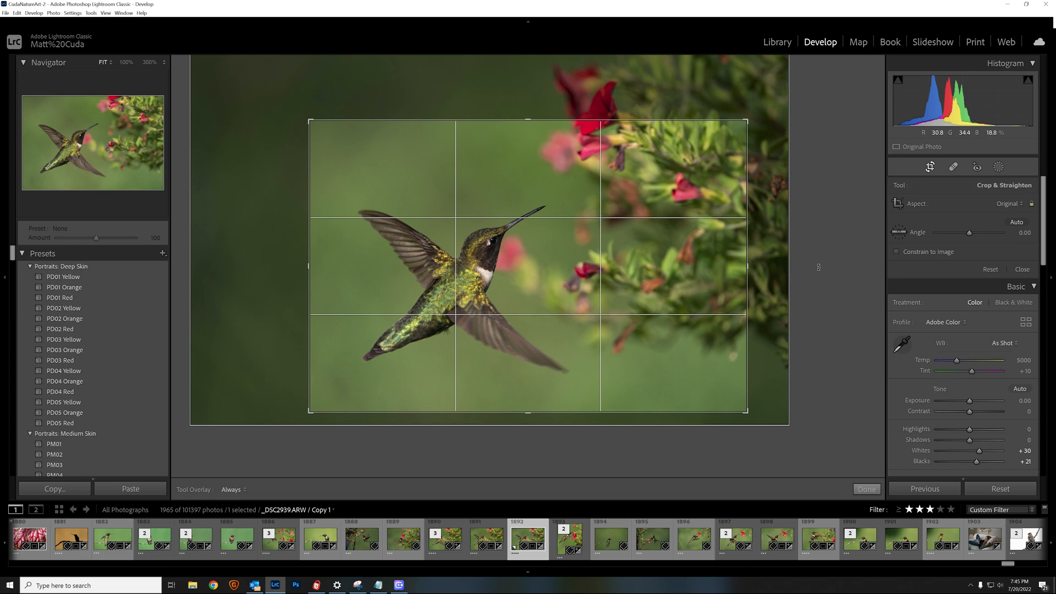
left_click(1006, 207)
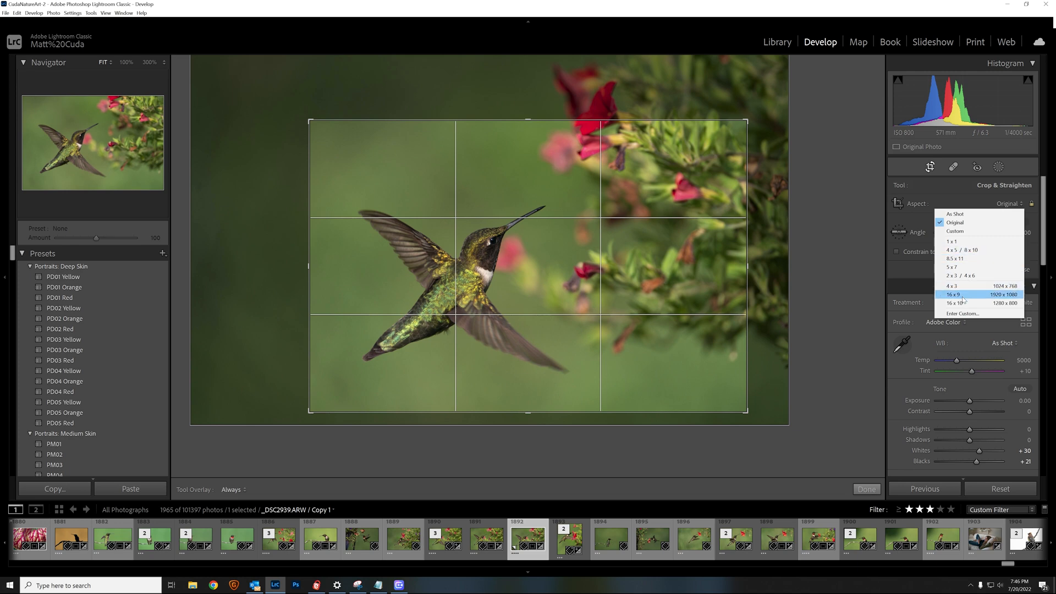
Switch the crop to a 4 x 5 aspect ratio, reposition the bird, and apply it
left_click(975, 252)
left_click_drag(487, 257, 525, 232)
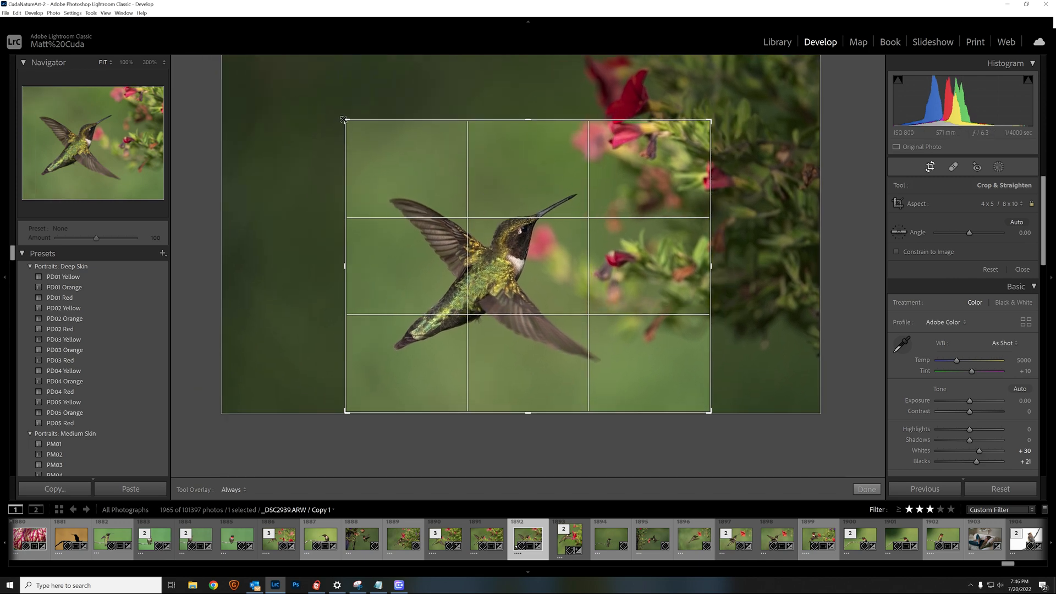
left_click_drag(343, 120, 315, 47)
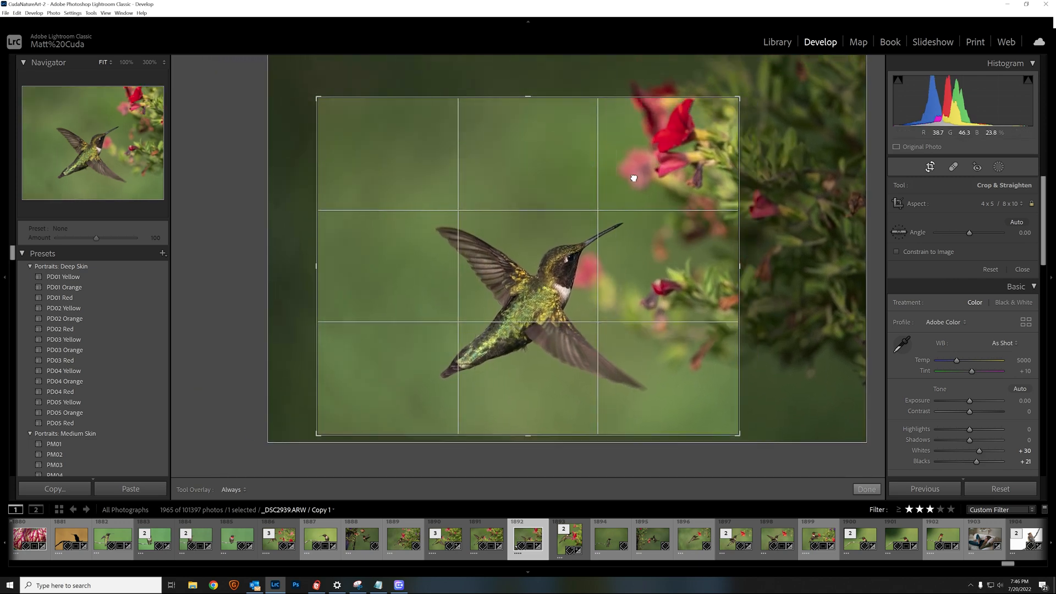
left_click_drag(594, 170, 563, 134)
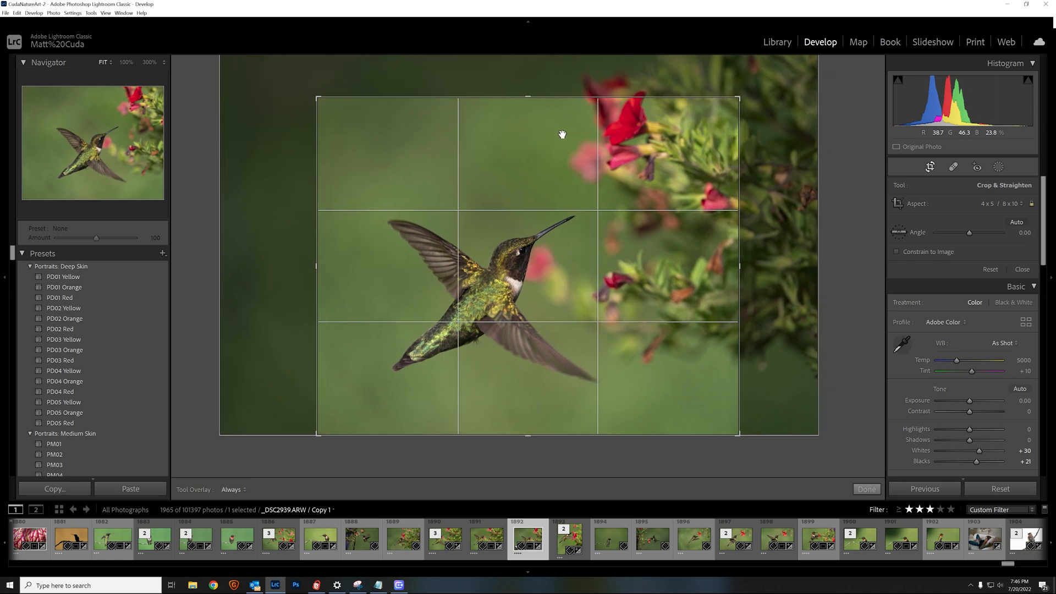
left_click_drag(741, 94, 746, 87)
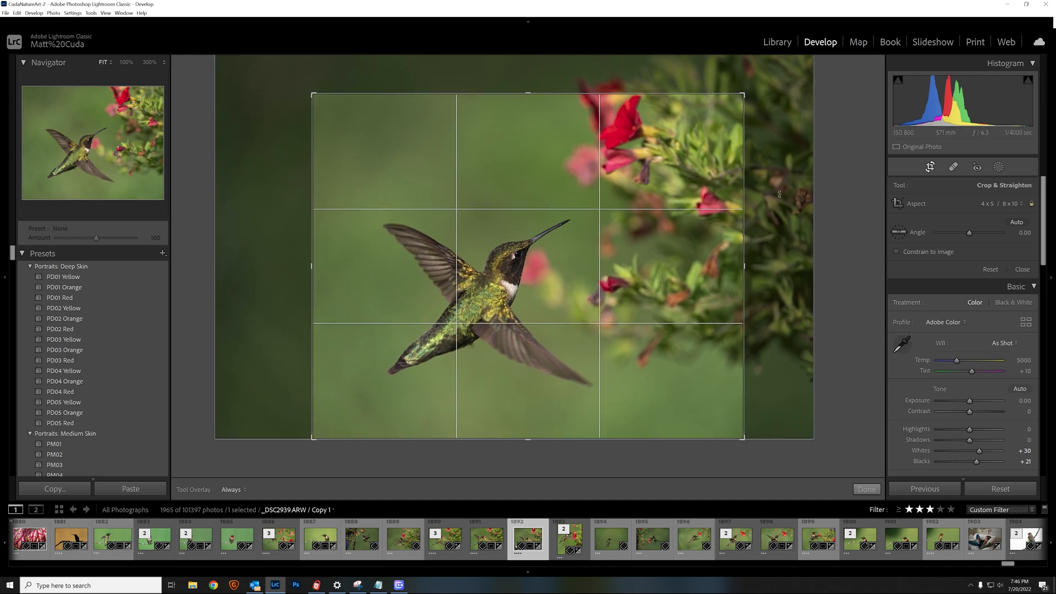
key("Return")
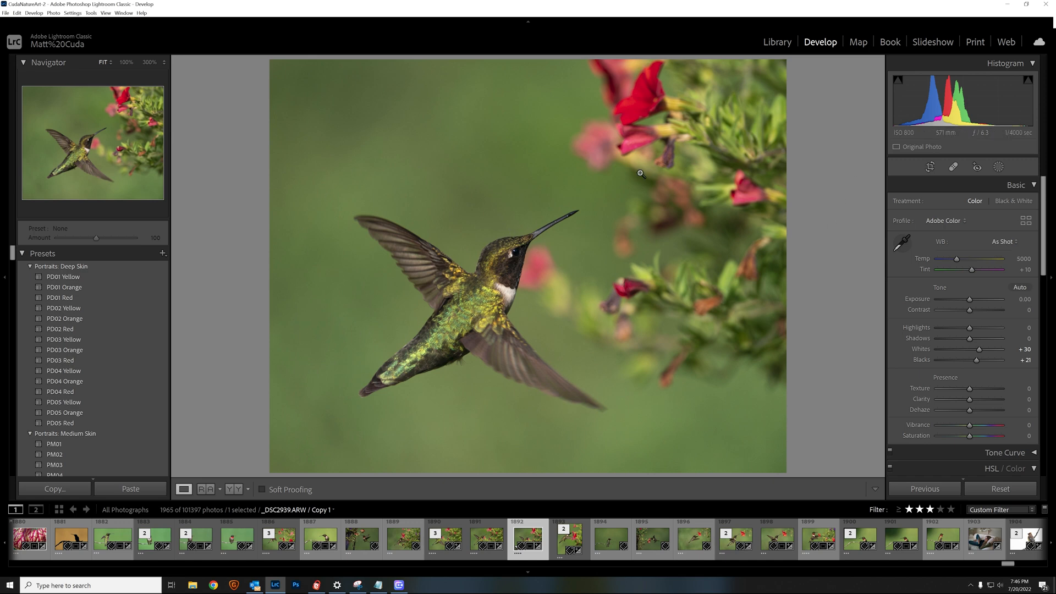
Tighten the 4x5 crop into a vertical frame around the hummingbird and apply it
left_click(930, 167)
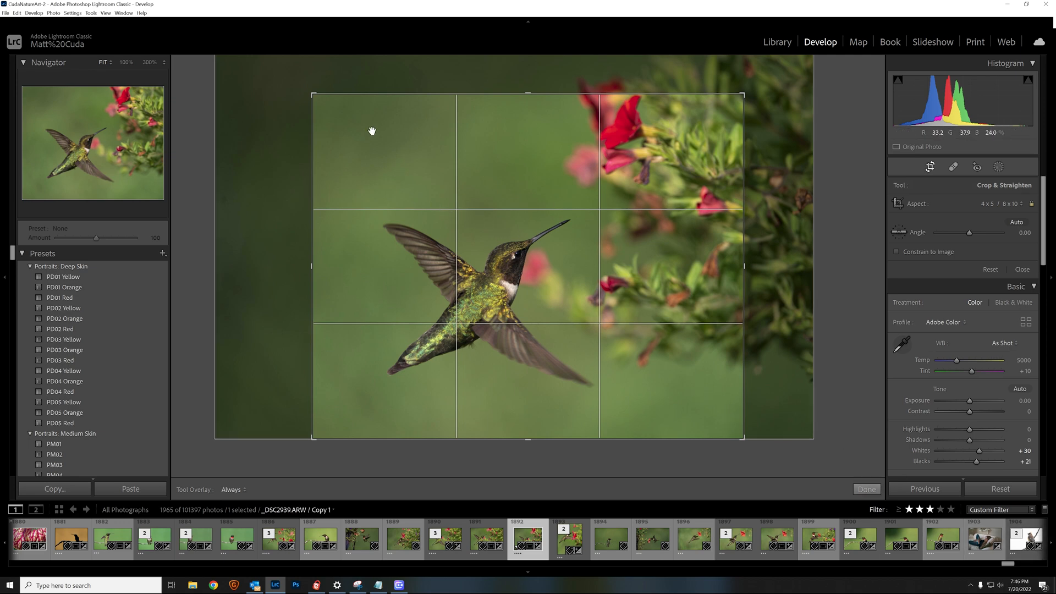
left_click_drag(314, 94, 386, 152)
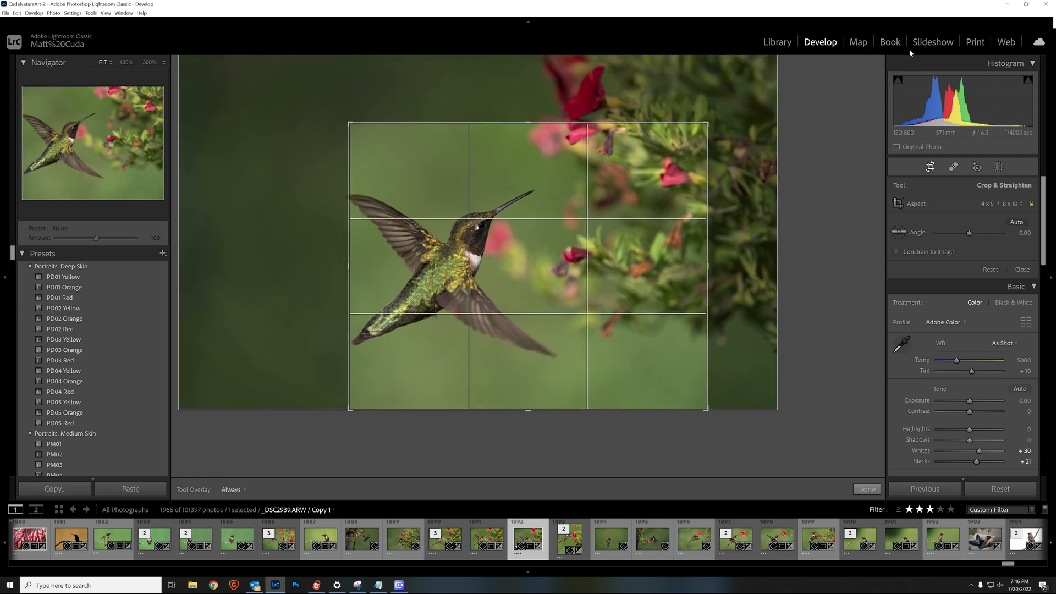
left_click_drag(704, 123, 569, 137)
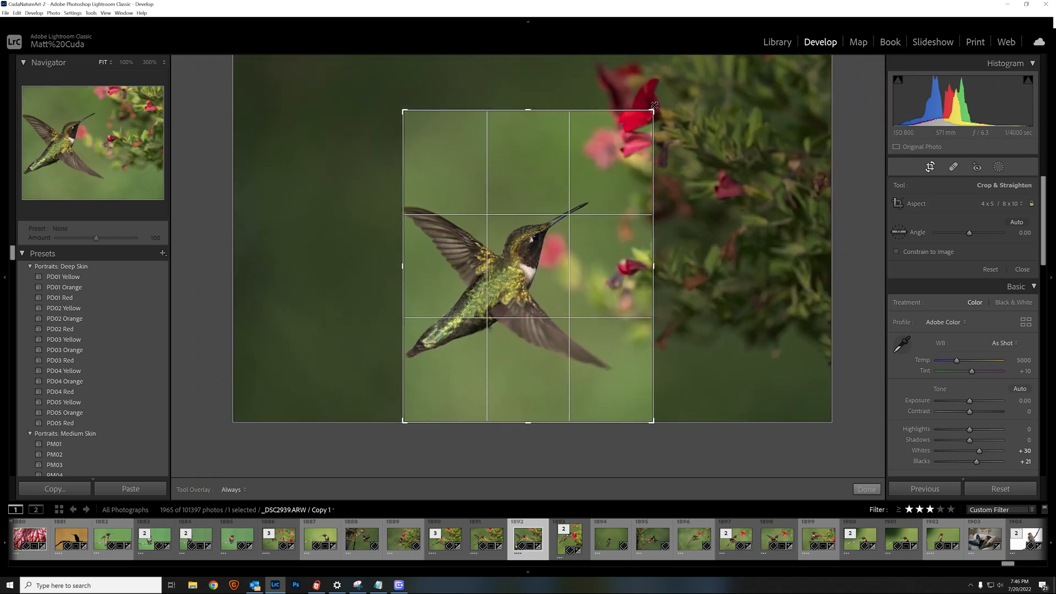
left_click_drag(499, 251, 511, 251)
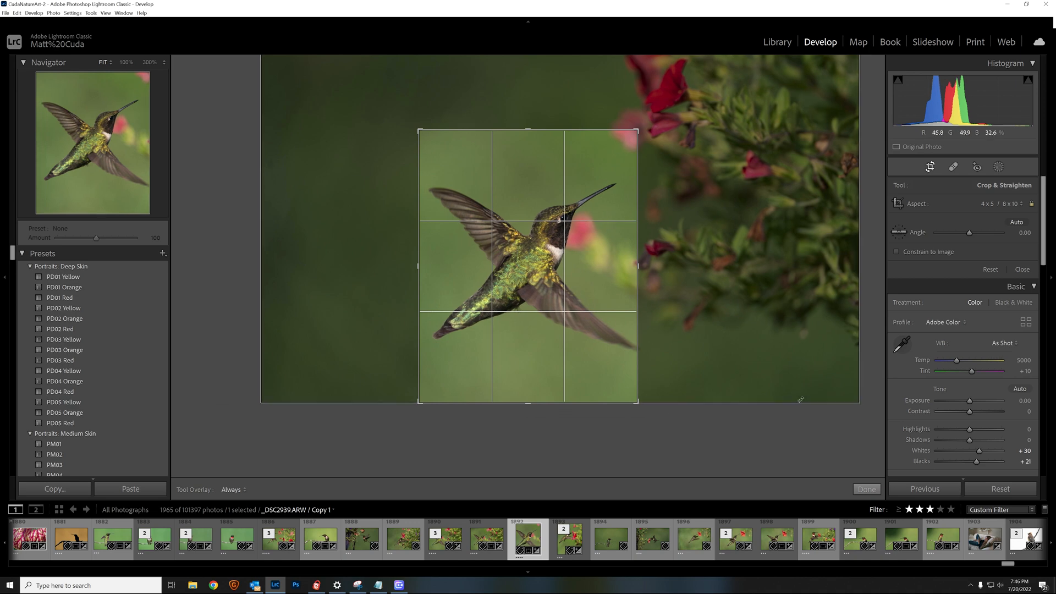
left_click(867, 489)
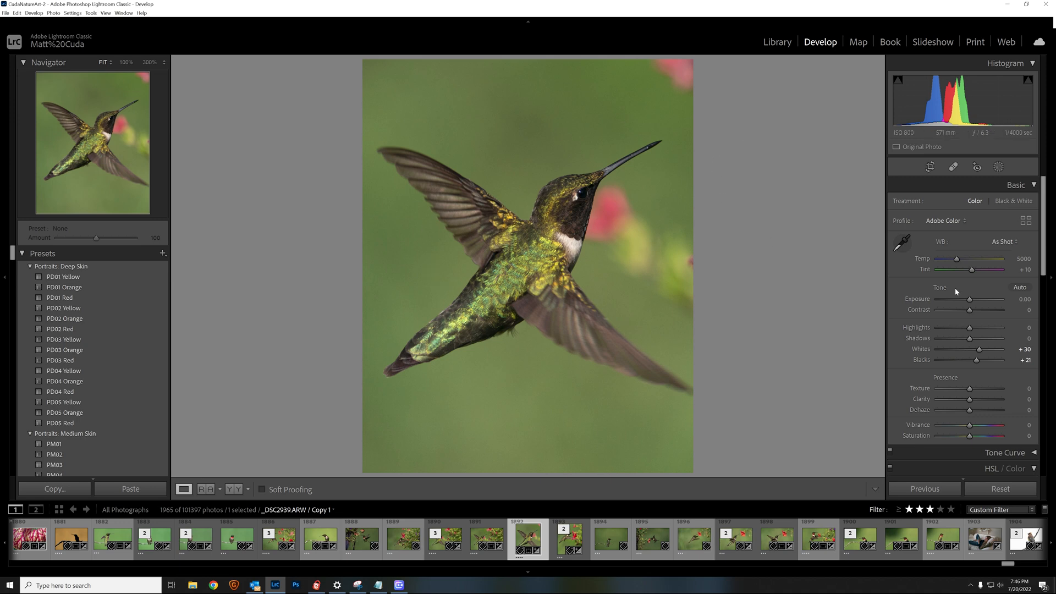
left_click(777, 43)
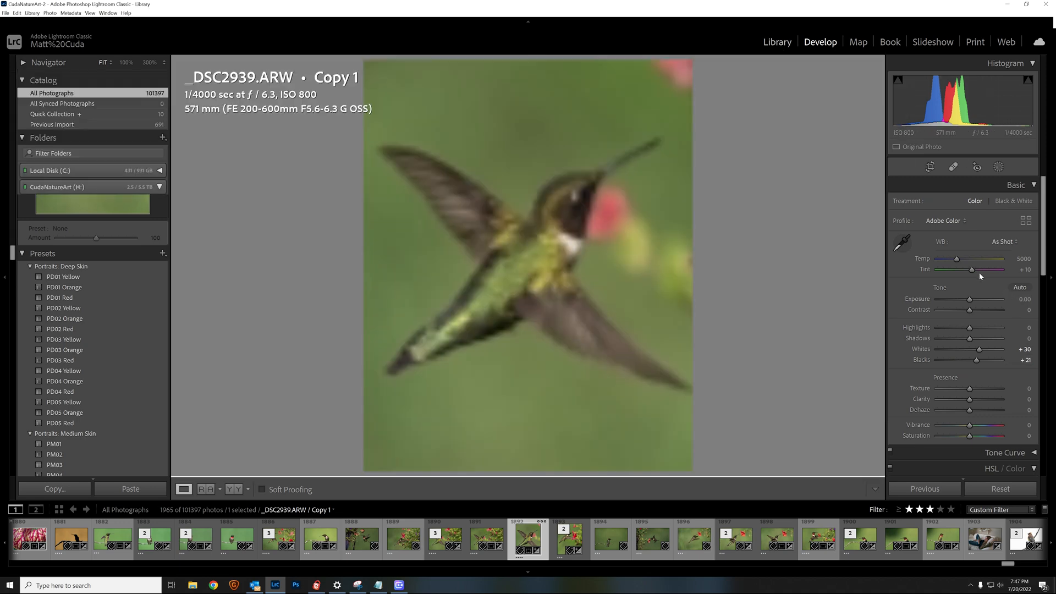
scroll(985, 367, "down", 3)
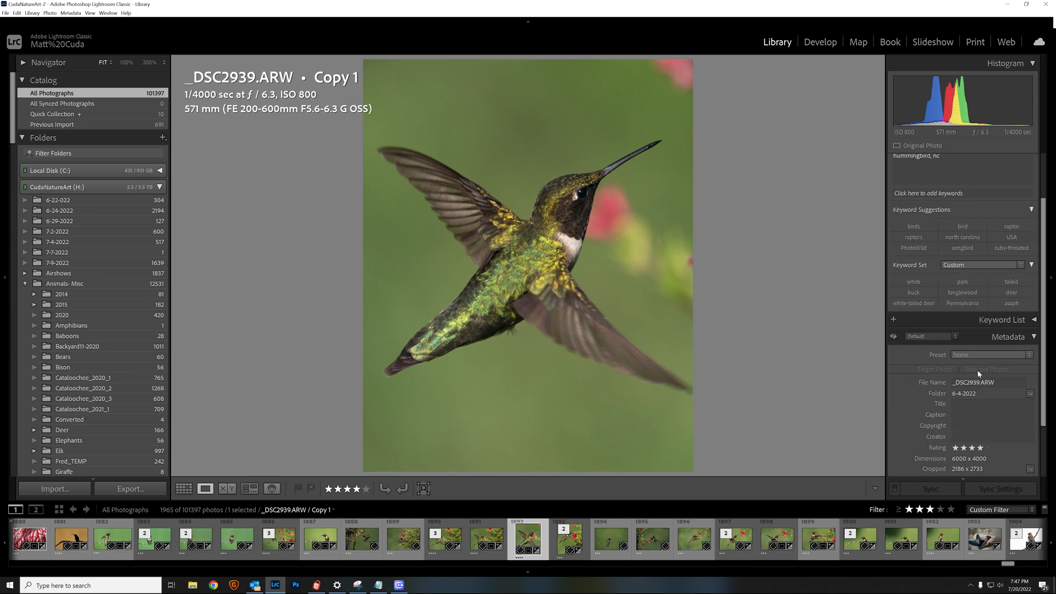
scroll(979, 375, "down", 1)
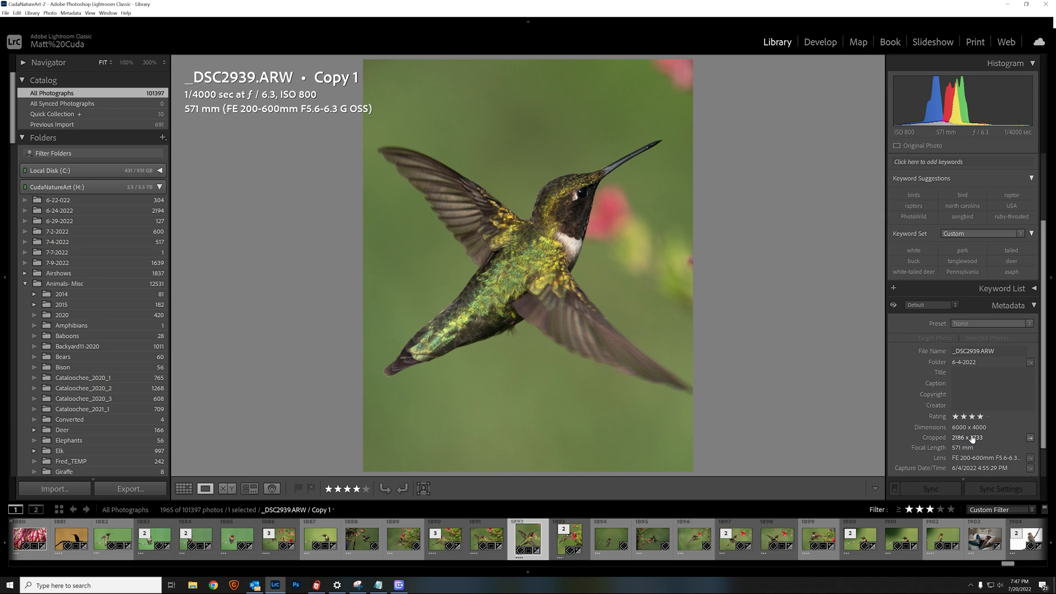
left_click(820, 42)
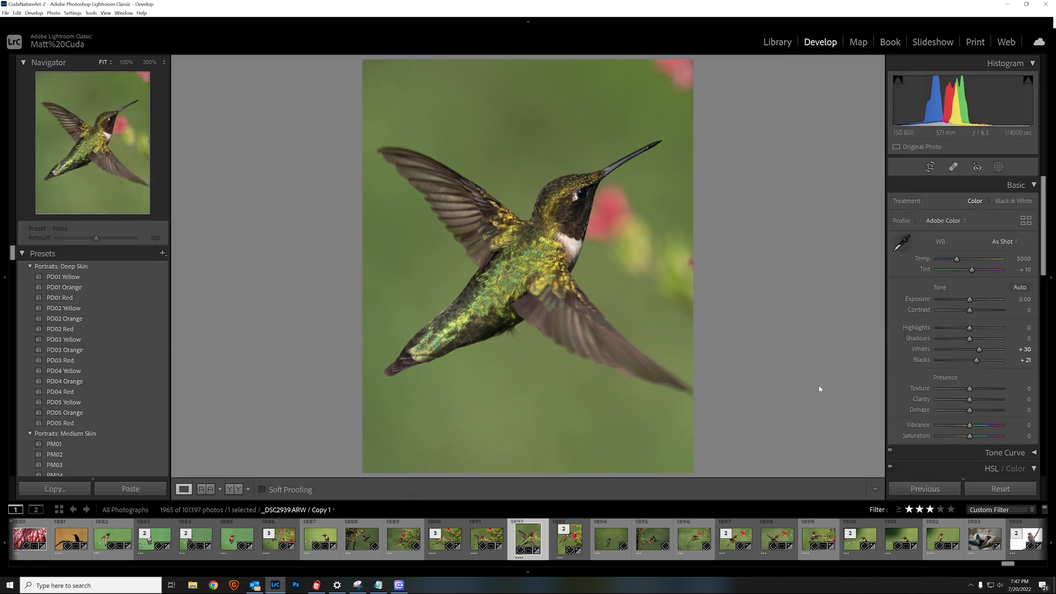
Undo the recent crop changes until the wider framing with the red flowers returns
left_click(930, 167)
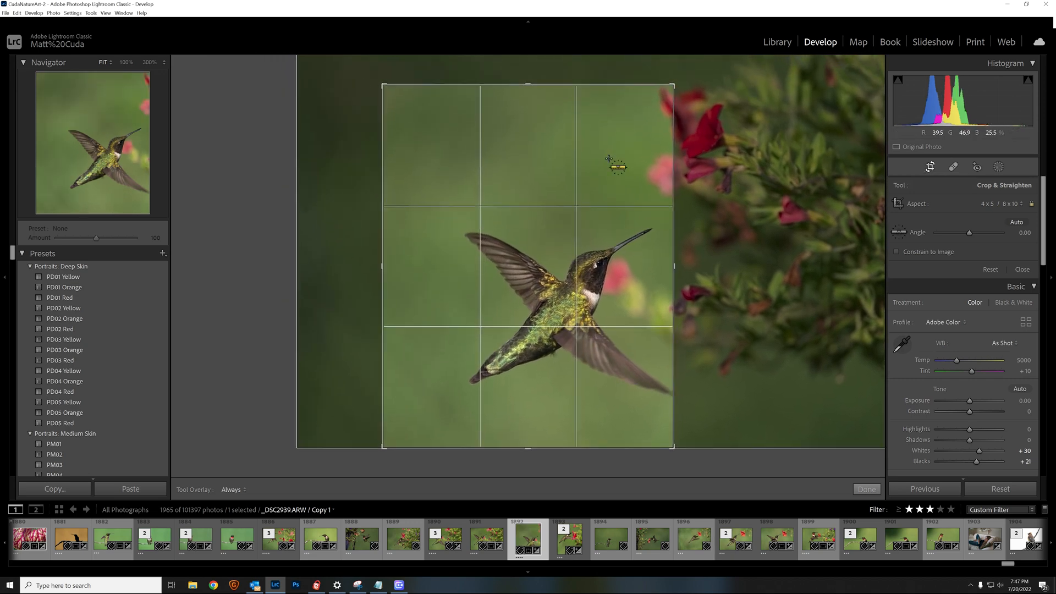
key("ctrl+z")
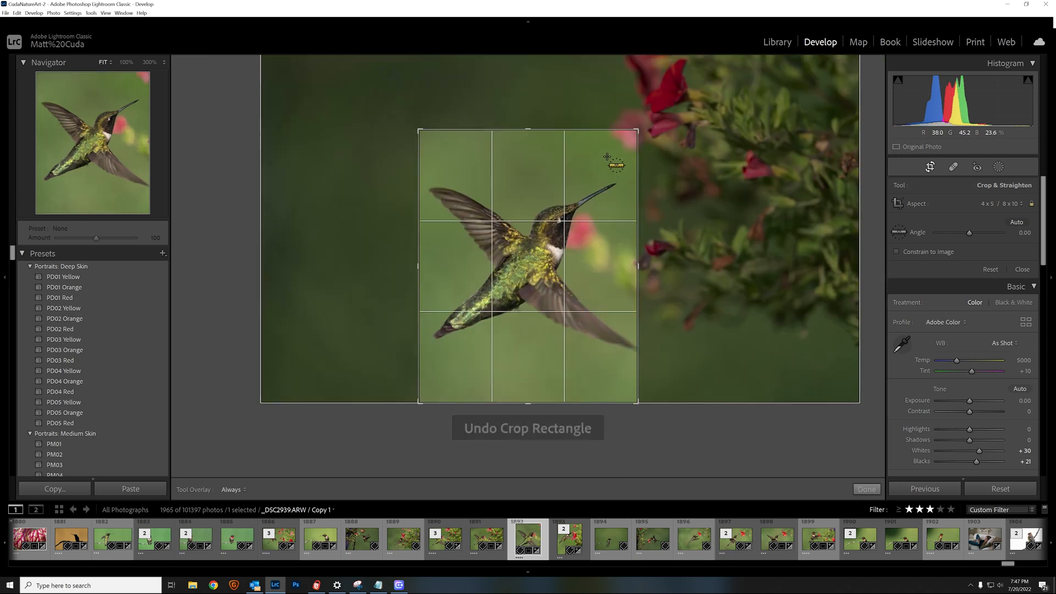
key("e")
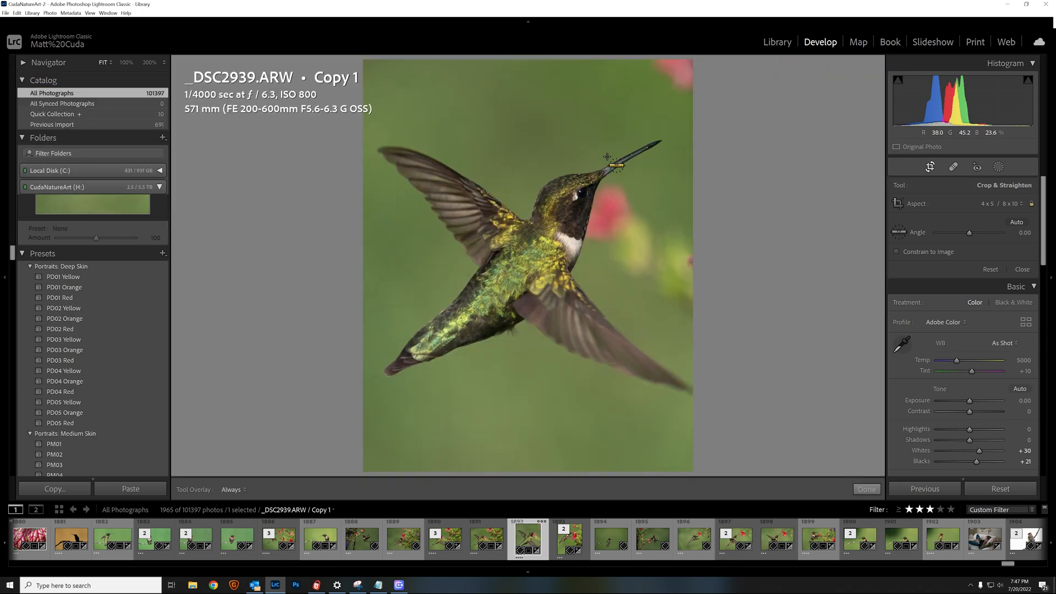
key("d")
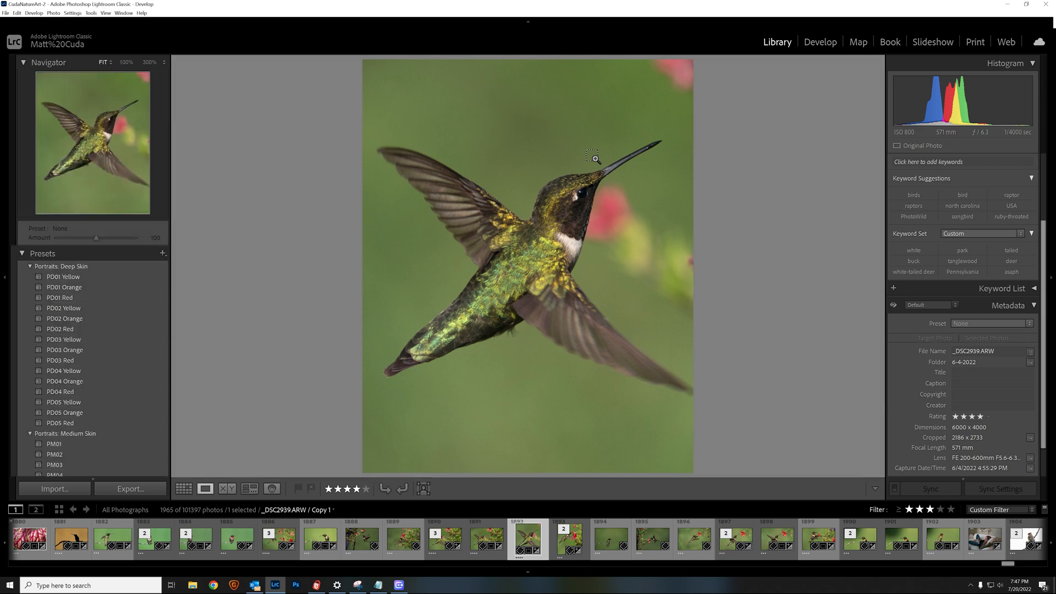
key("ctrl+z")
key("ctrl+z")
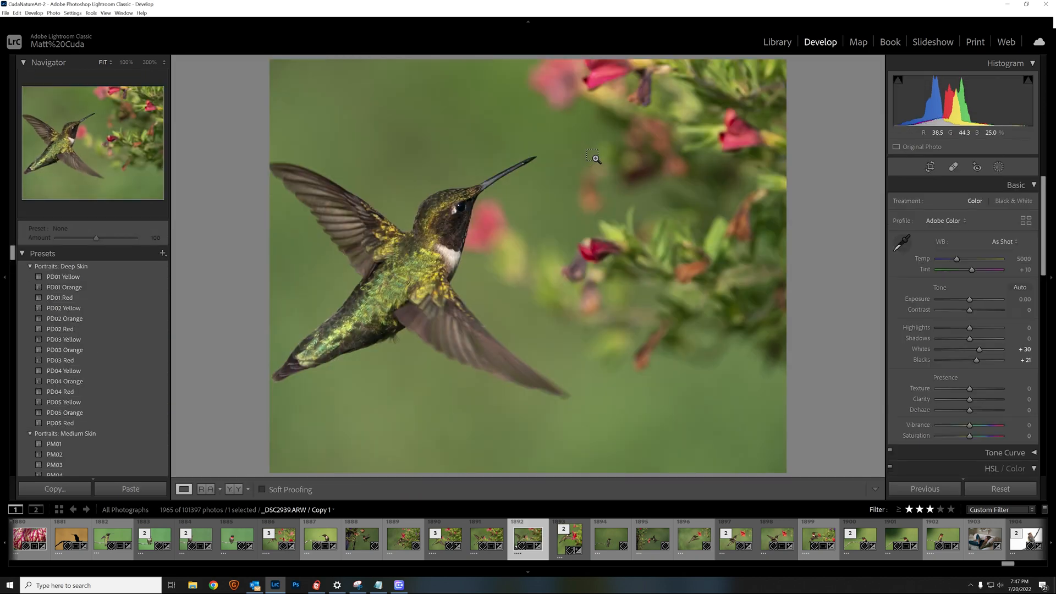
key("ctrl+z")
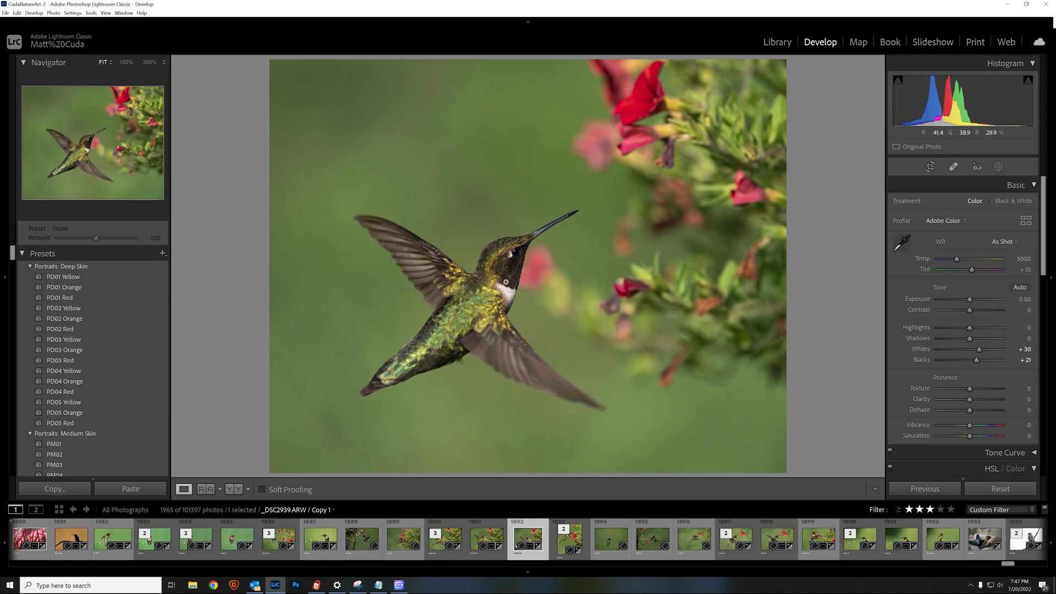
Zoom to 100% and pan to a close-up of the hummingbird's head and throat
left_click(510, 275)
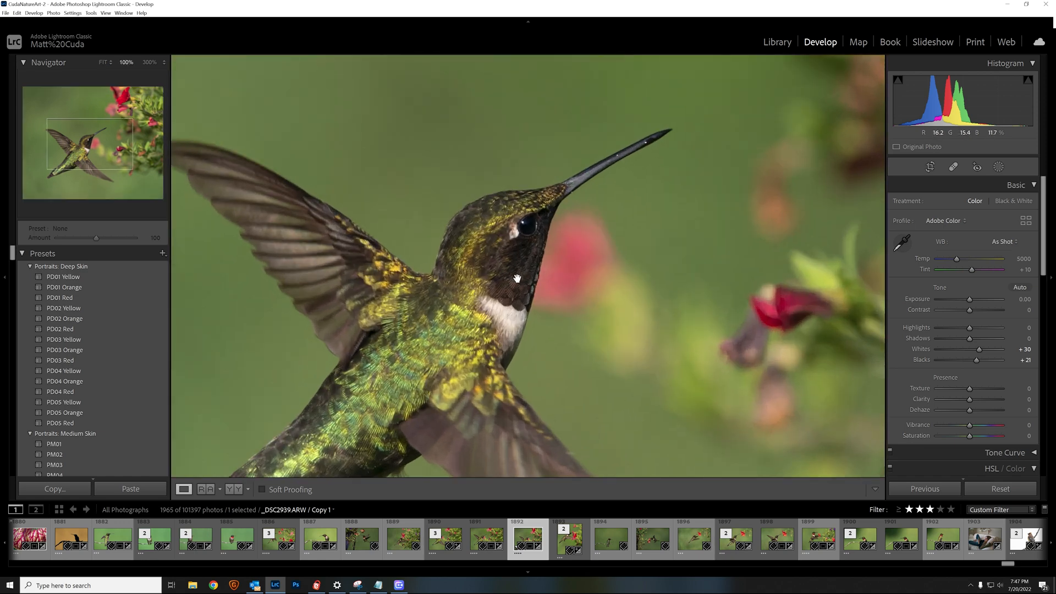
left_click_drag(511, 278, 456, 293)
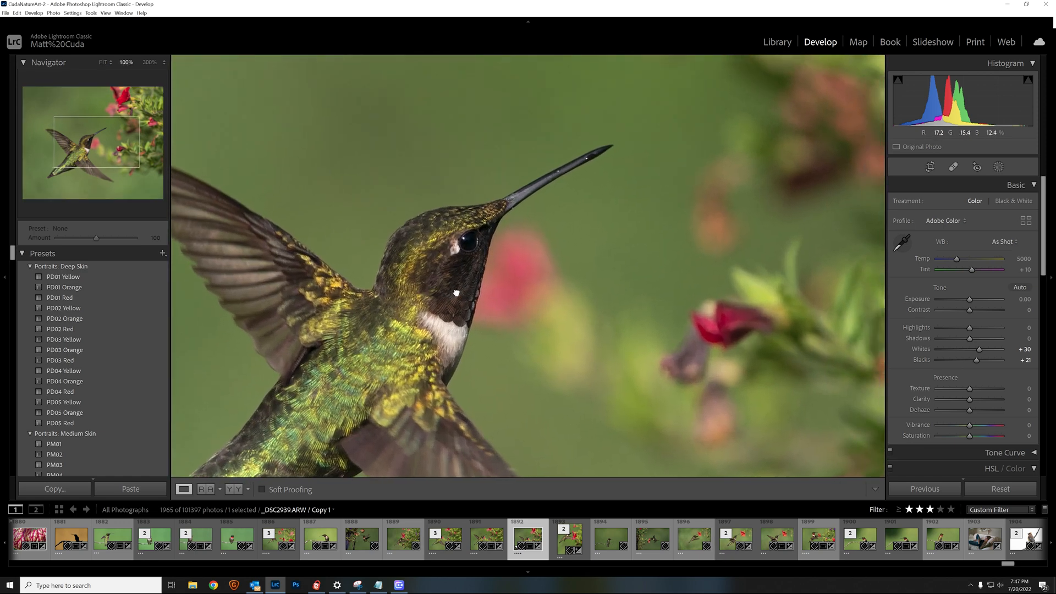
left_click(433, 271)
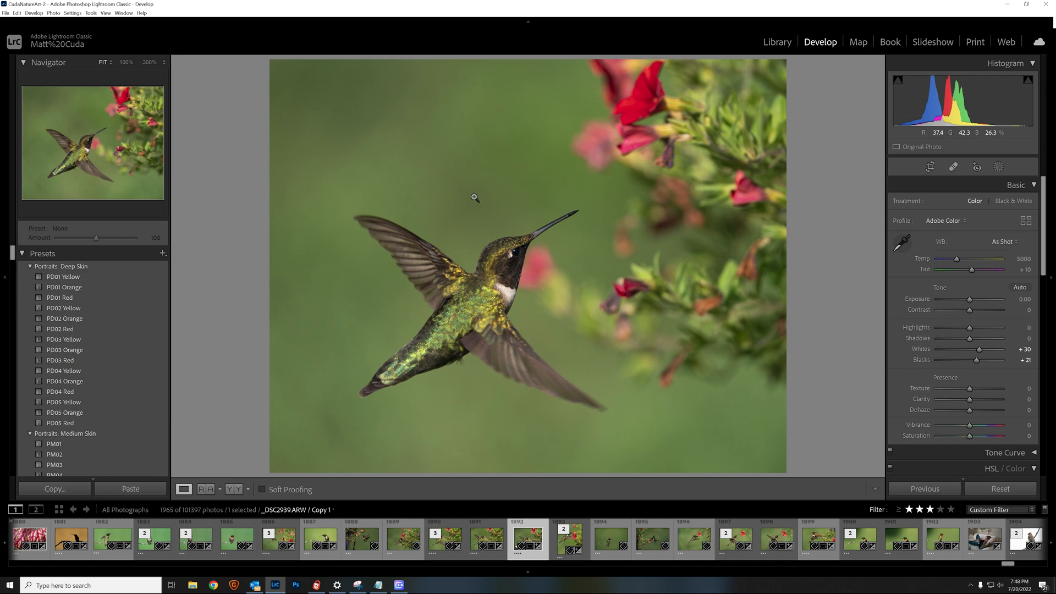
left_click(506, 268)
left_click(506, 268)
left_click(506, 268)
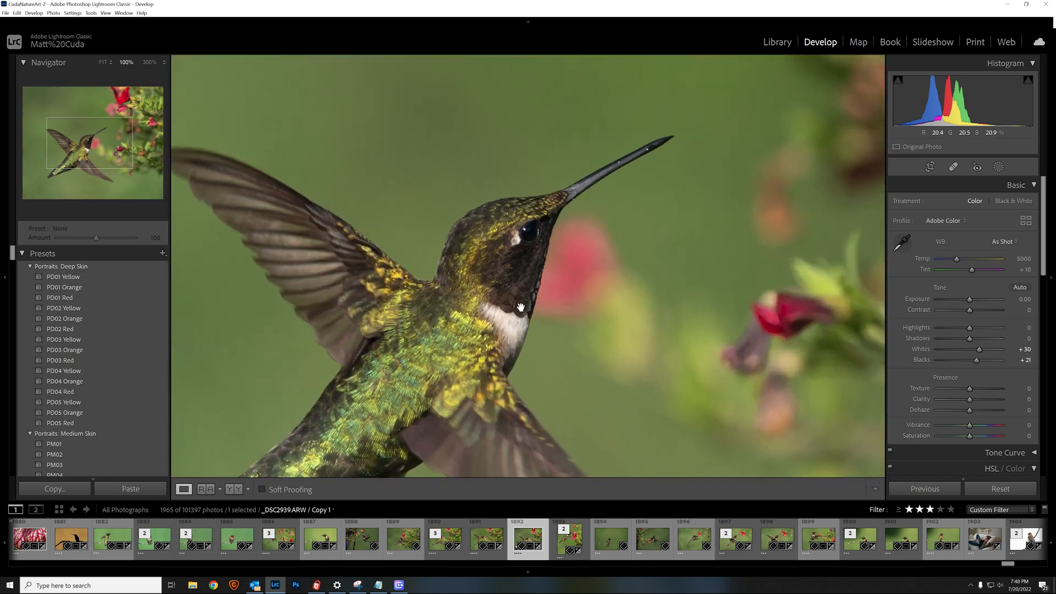
left_click_drag(521, 307, 464, 257)
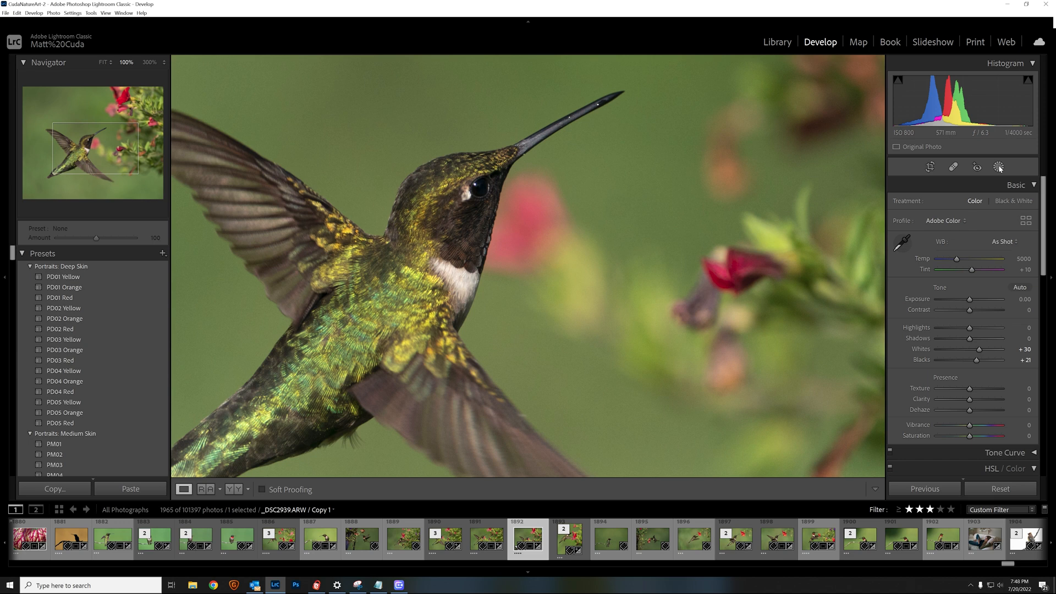
Add a new brush mask (Size 14, Feather 100, Auto Mask on) and bring its Effect sliders into view
left_click(999, 168)
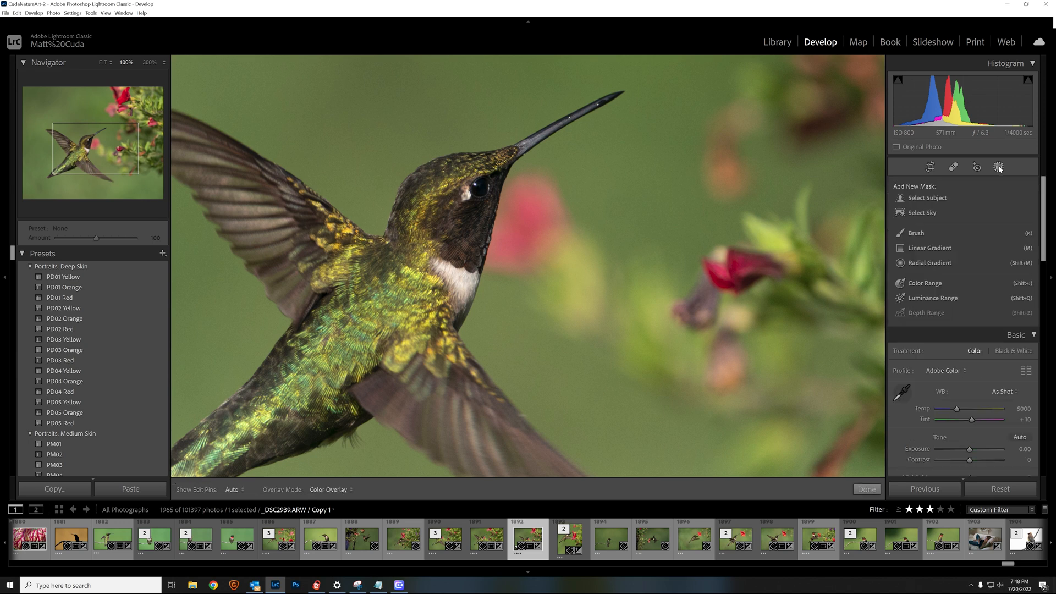
left_click(917, 235)
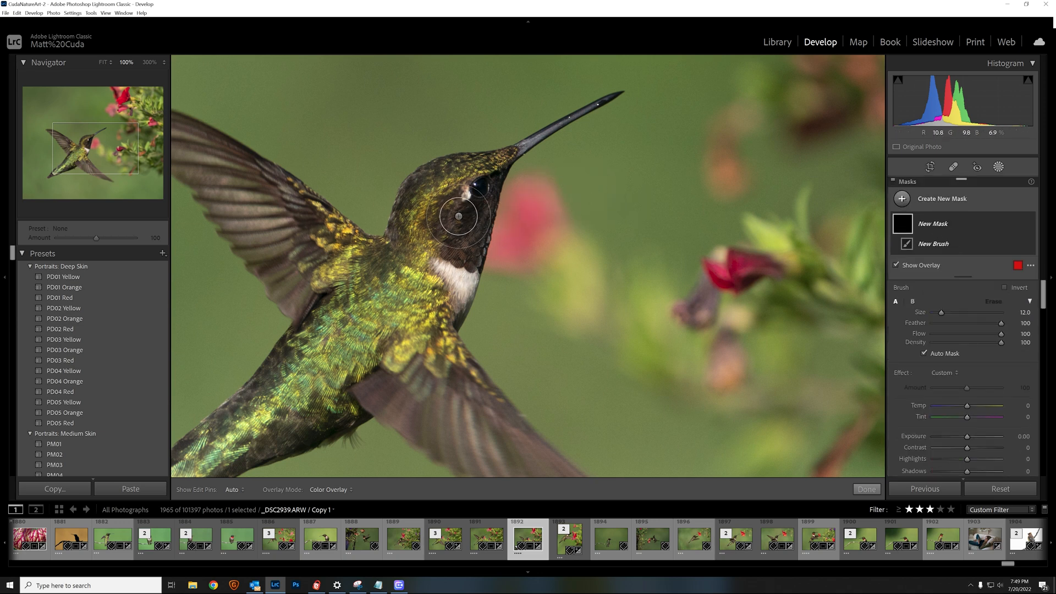
scroll(459, 217, "up", 1)
scroll(458, 217, "up", 1)
scroll(527, 214, "down", 1)
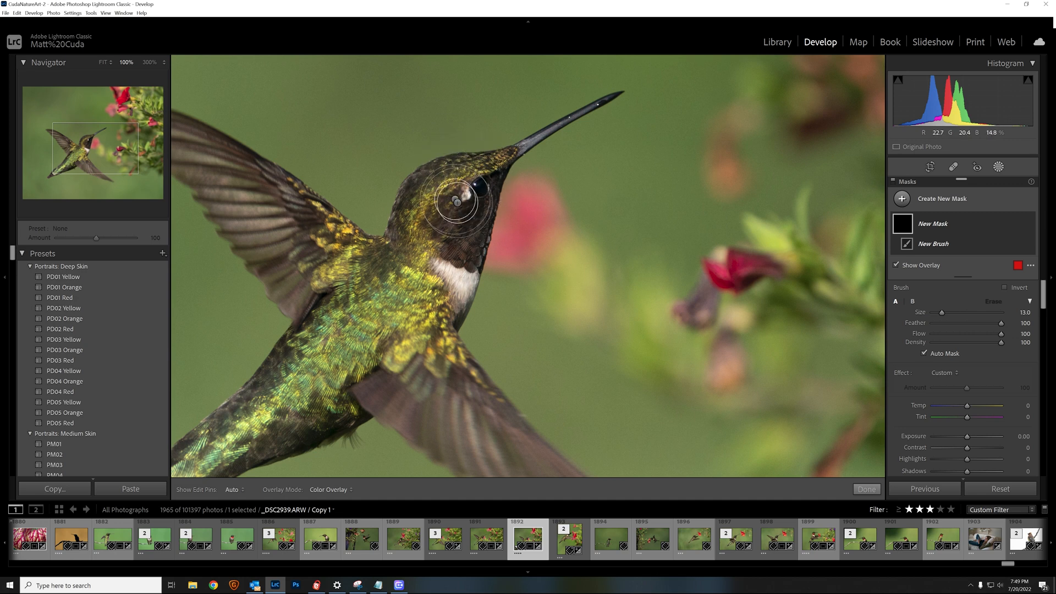
scroll(462, 209, "up", 1)
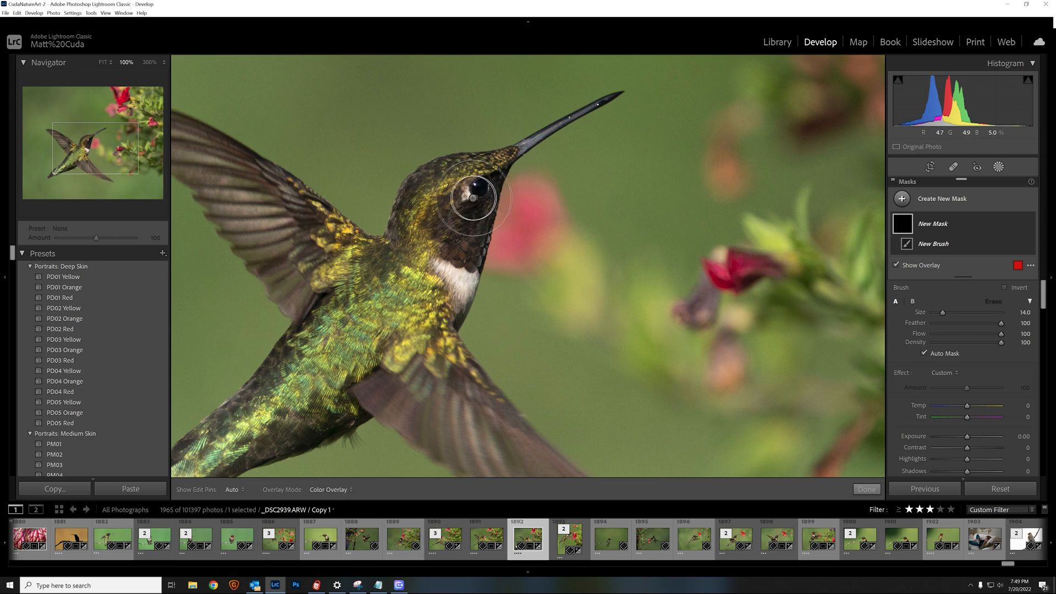
scroll(981, 427, "down", 2)
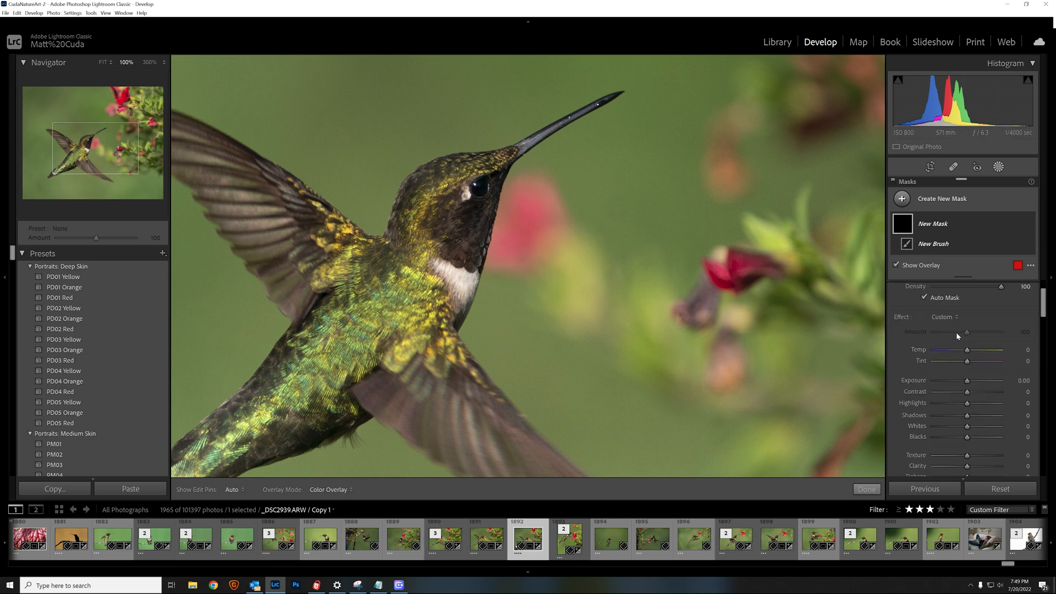
scroll(956, 332, "up", 2)
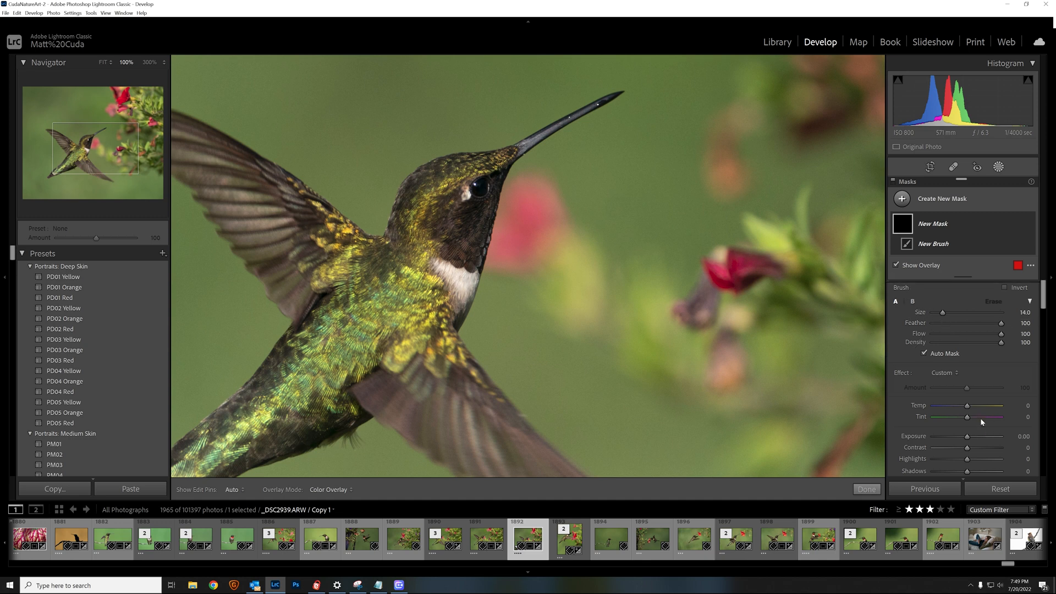
scroll(946, 389, "down", 4)
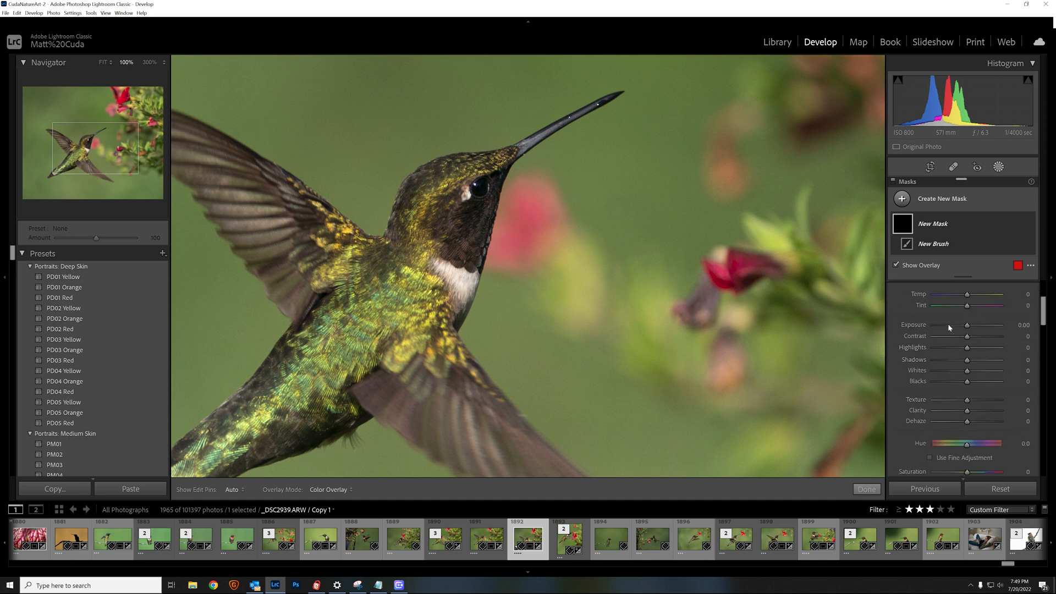
Hide the mask overlay and paint Exposure +0.23 over the bird's head near the eye
key("o")
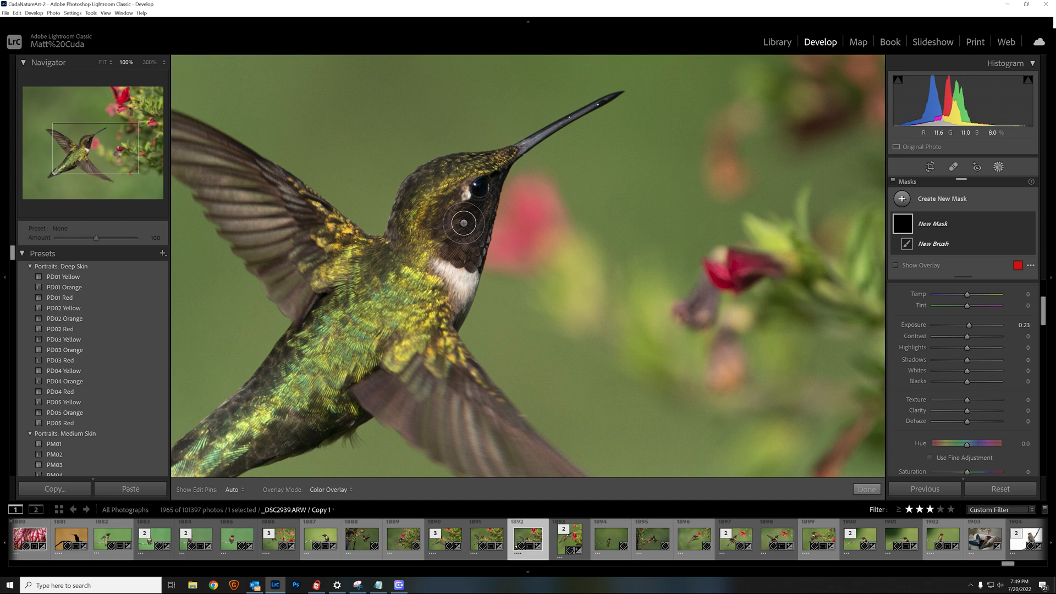
scroll(464, 223, "down", 1)
scroll(464, 222, "up", 1)
scroll(462, 231, "up", 5)
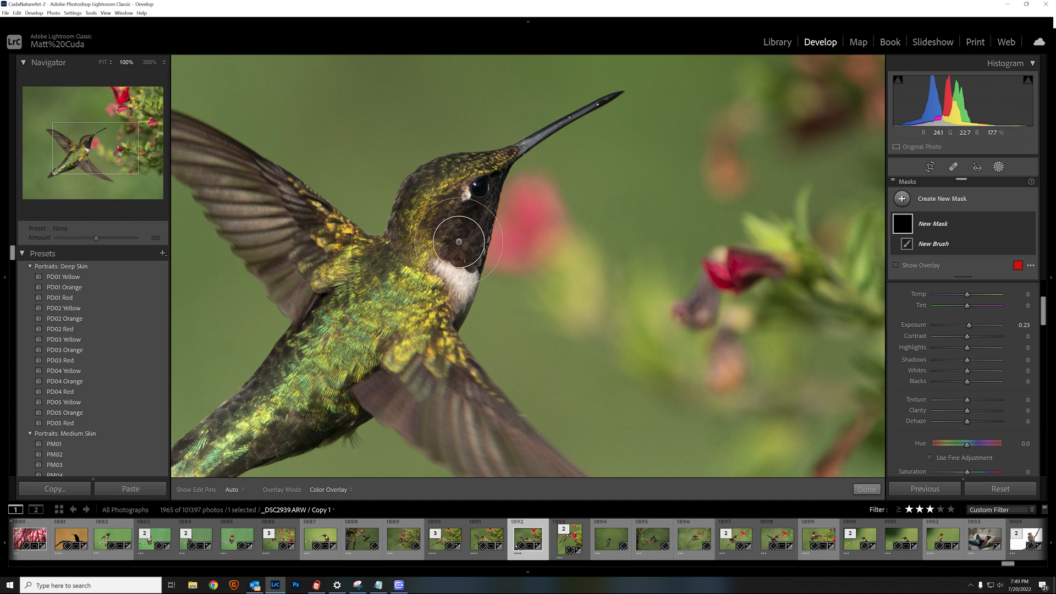
scroll(463, 229, "down", 4)
scroll(465, 222, "up", 4)
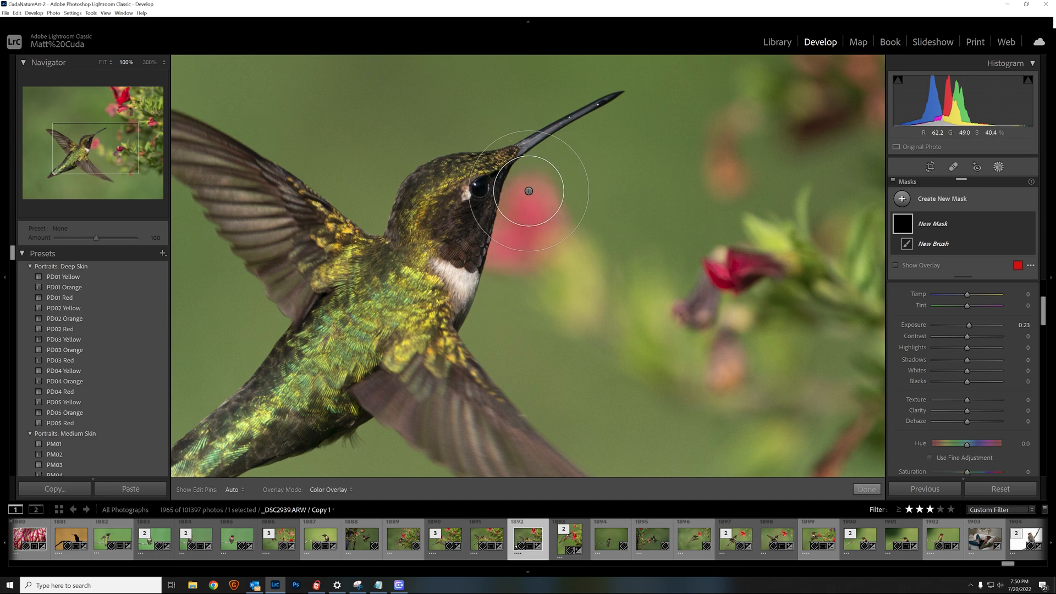
scroll(465, 231, "up", 3)
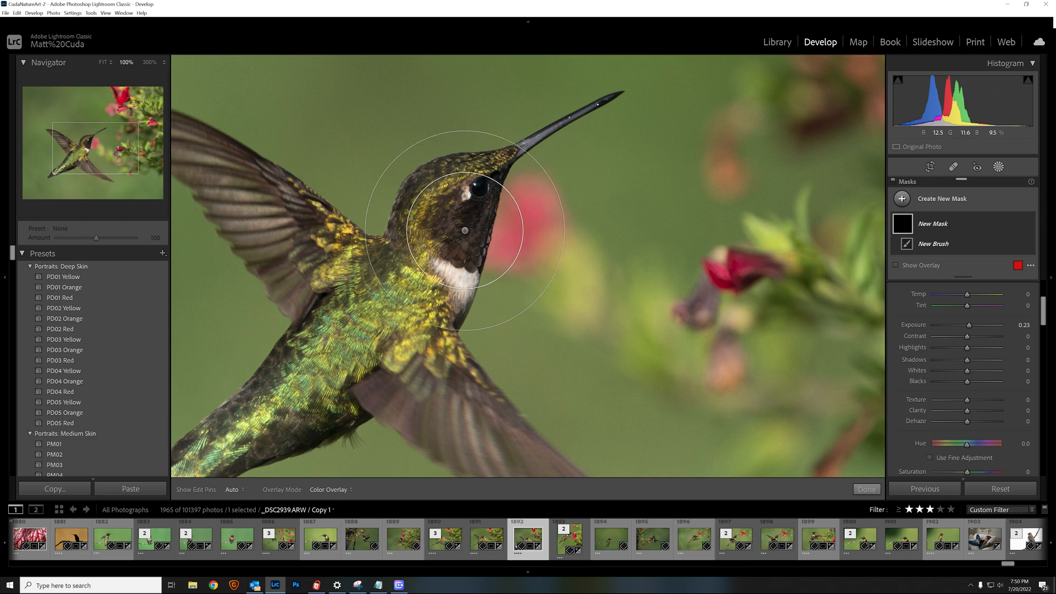
scroll(464, 230, "up", 3)
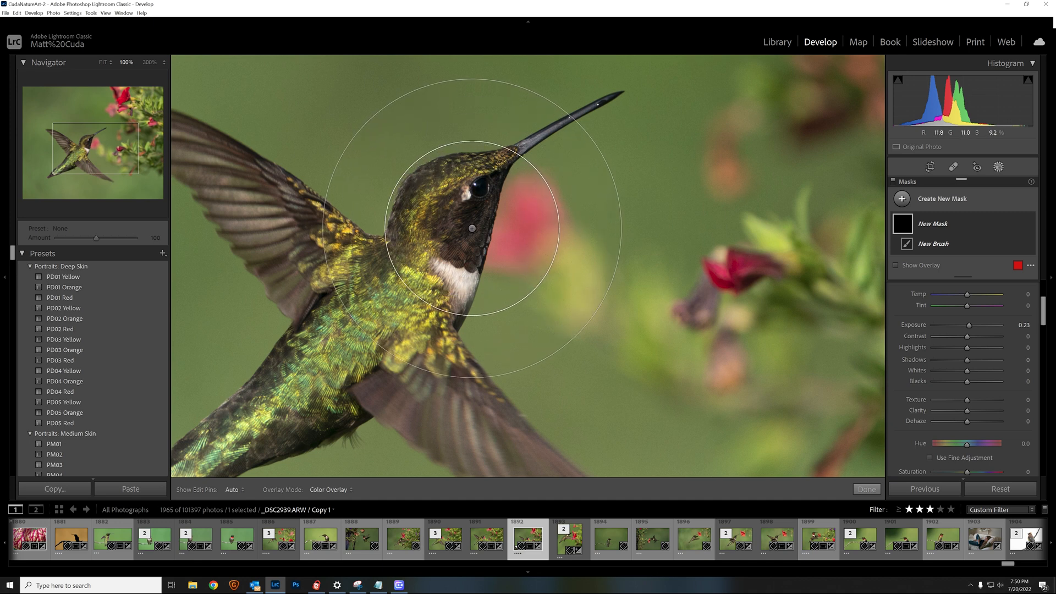
scroll(472, 228, "down", 4)
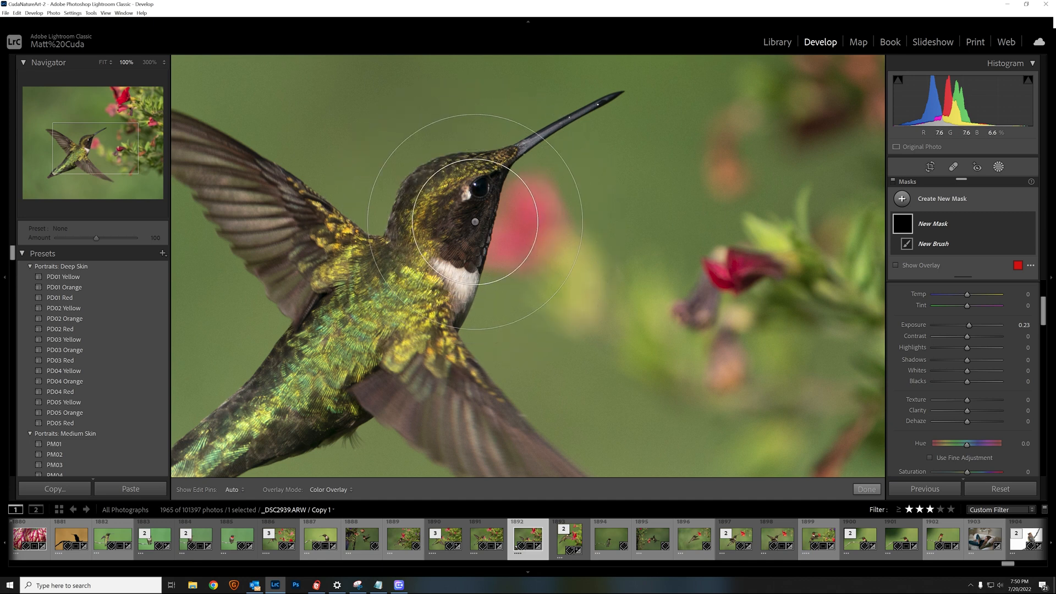
scroll(474, 220, "down", 5)
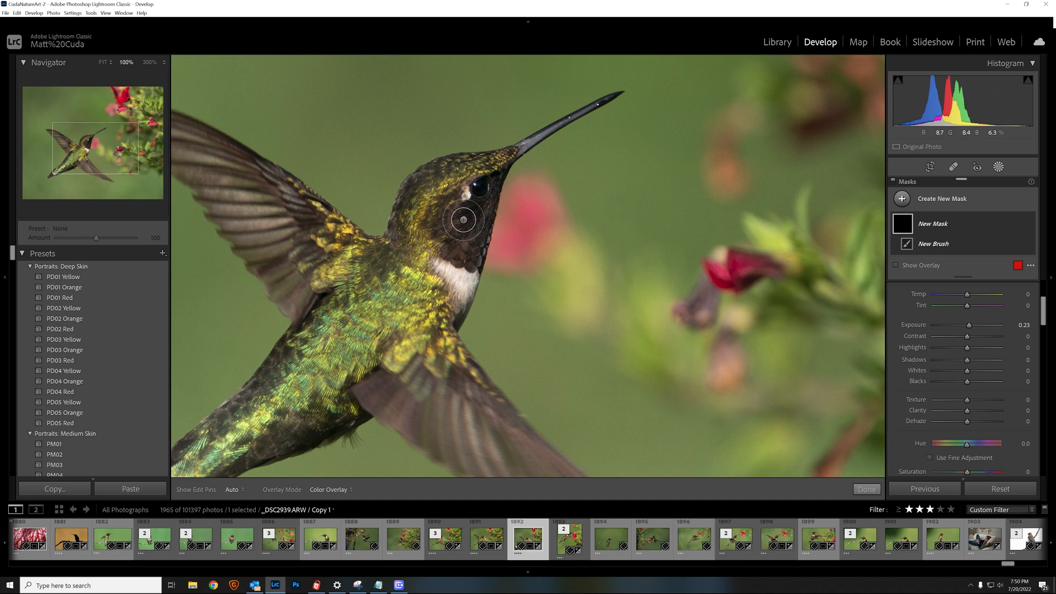
mouse_move(464, 219)
left_mouse_down()
mouse_move(462, 246)
mouse_move(464, 225)
mouse_move(454, 237)
mouse_move(486, 181)
mouse_move(474, 195)
mouse_move(482, 194)
mouse_move(472, 251)
mouse_move(449, 227)
left_mouse_up()
scroll(419, 181, "down", 3)
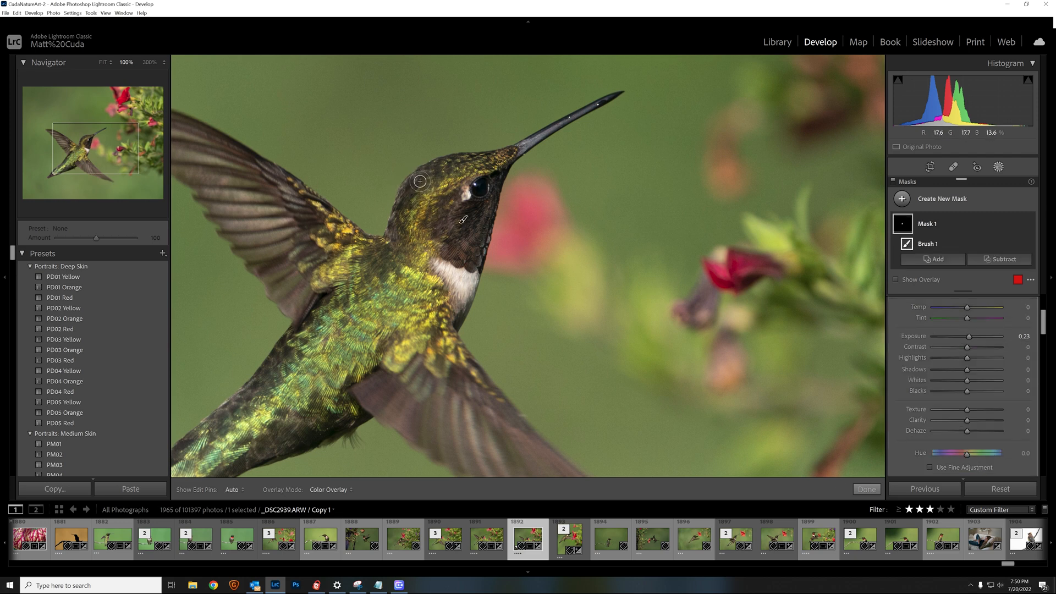
key("h")
key("h")
mouse_move(81, 150)
left_mouse_down()
mouse_move(69, 151)
mouse_move(88, 165)
mouse_move(95, 138)
mouse_move(77, 137)
mouse_move(49, 163)
mouse_move(57, 172)
mouse_move(113, 155)
mouse_move(132, 118)
mouse_move(91, 168)
mouse_move(88, 153)
mouse_move(102, 150)
mouse_move(107, 165)
mouse_move(87, 150)
left_mouse_up()
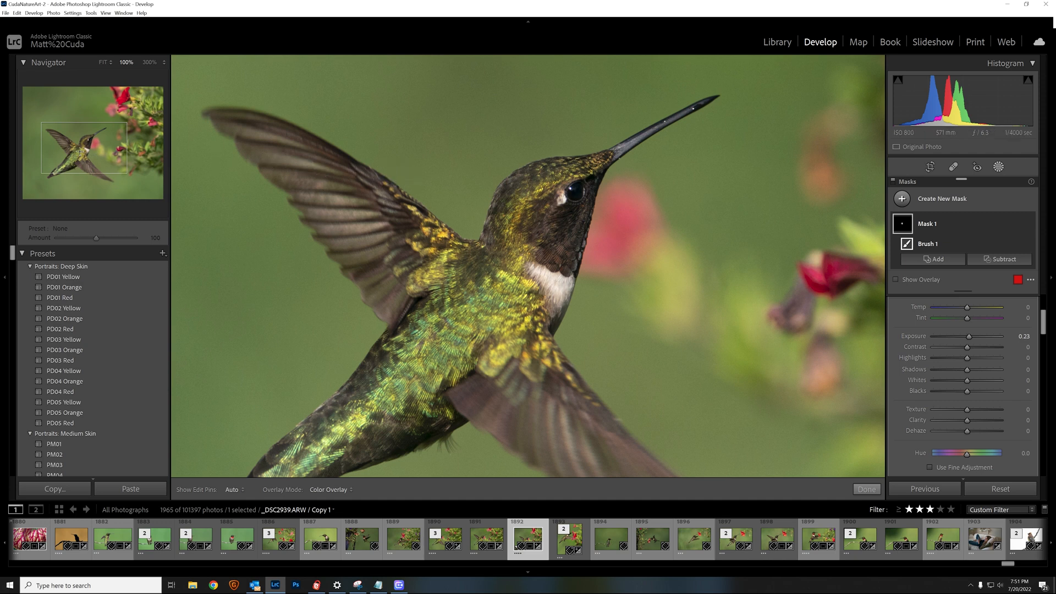
key("z")
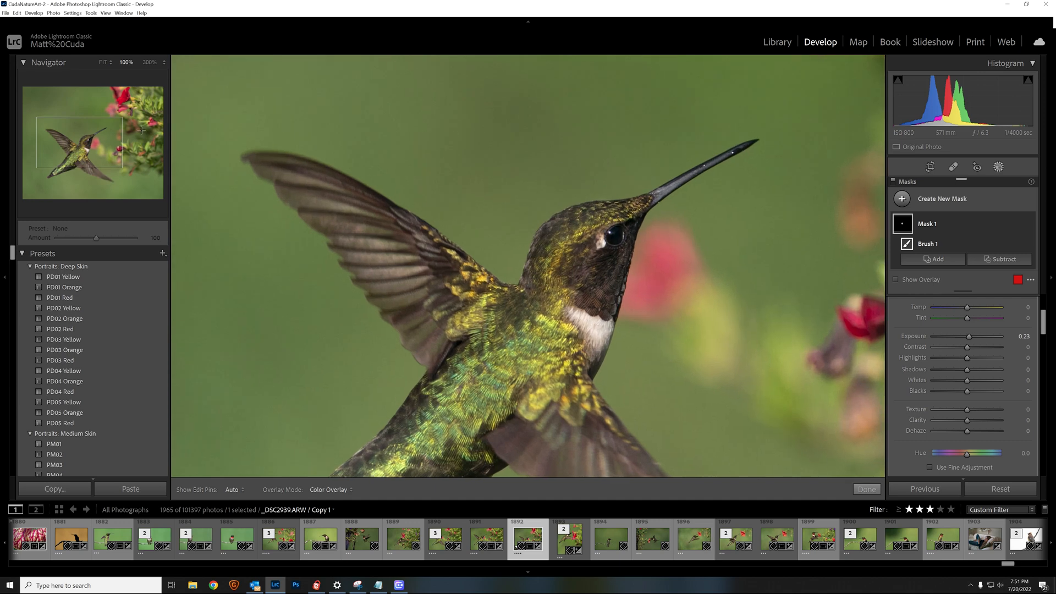
Fit the whole photo in view, close Masking, and reopen the Masks panel listing Mask 1
left_click(104, 62)
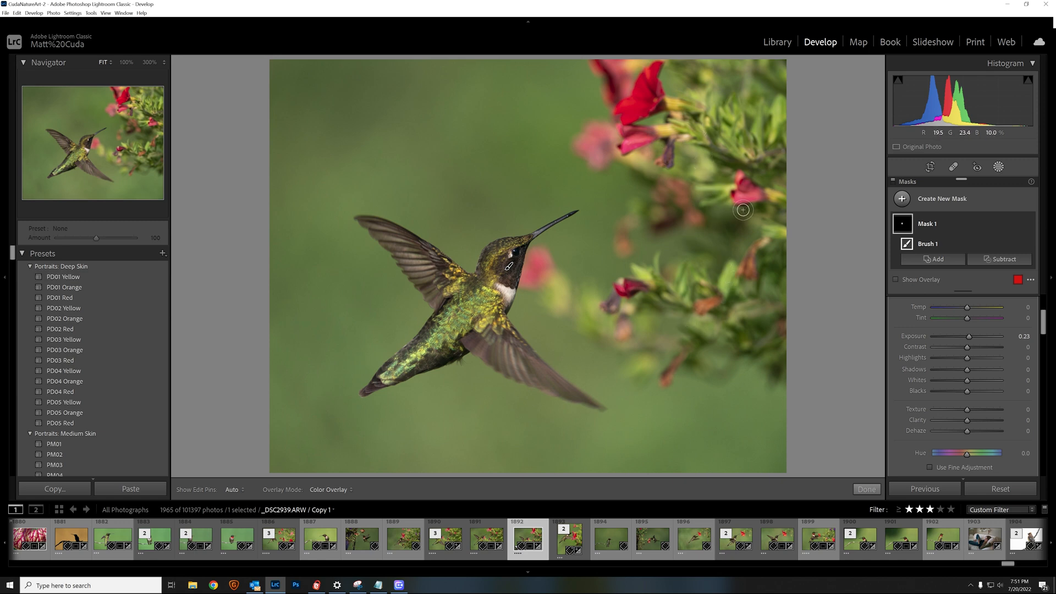
left_click(867, 490)
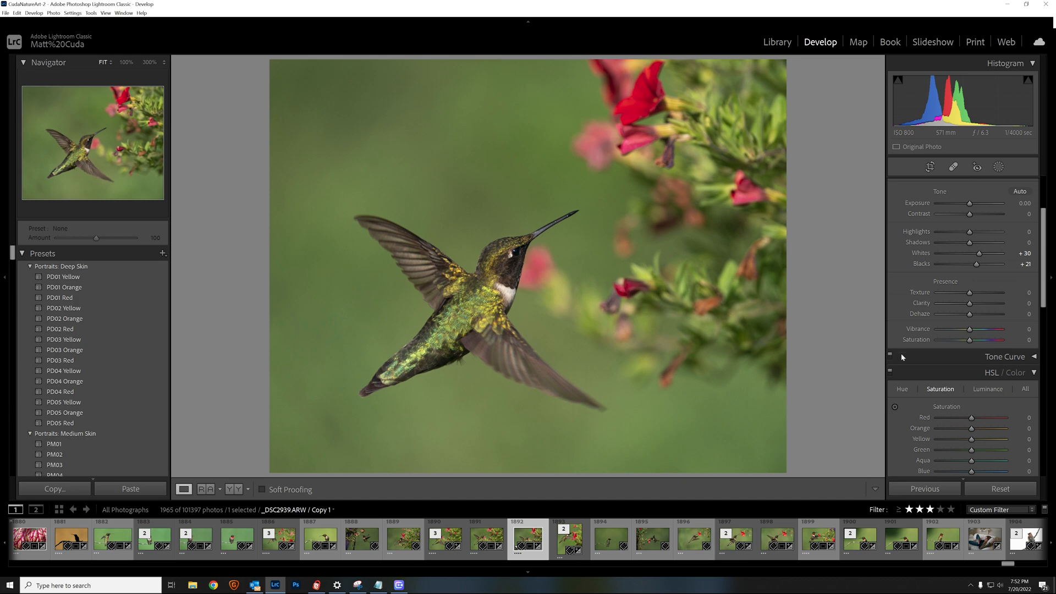
left_click(999, 167)
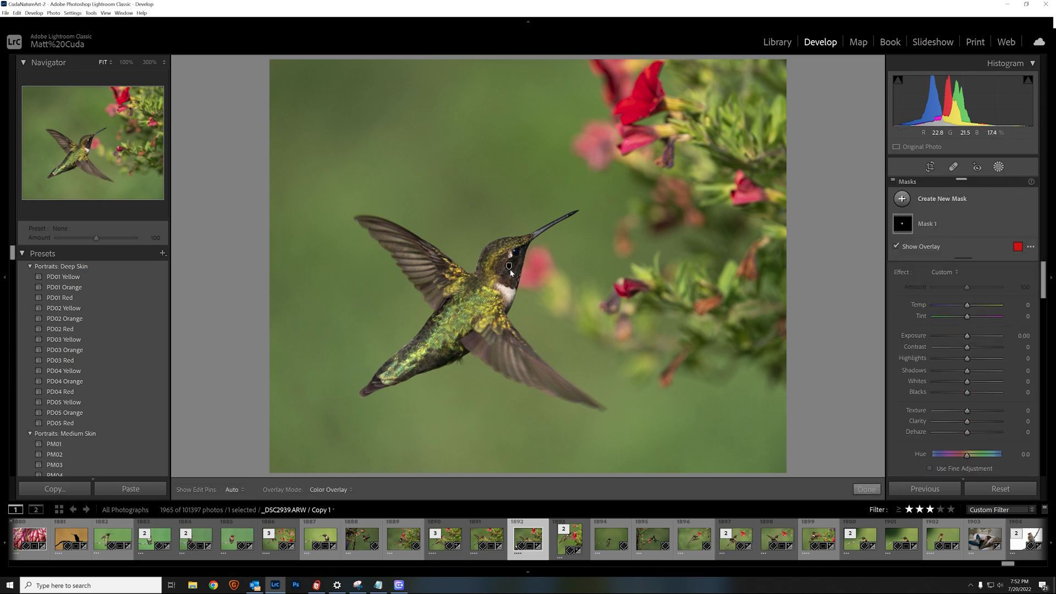
left_click(902, 199)
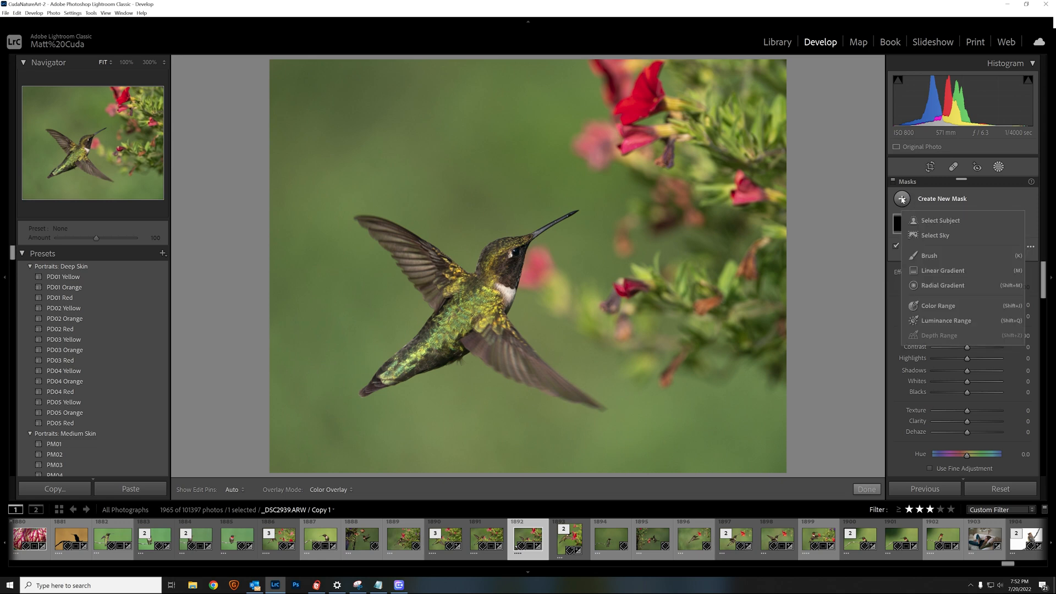
left_click(935, 255)
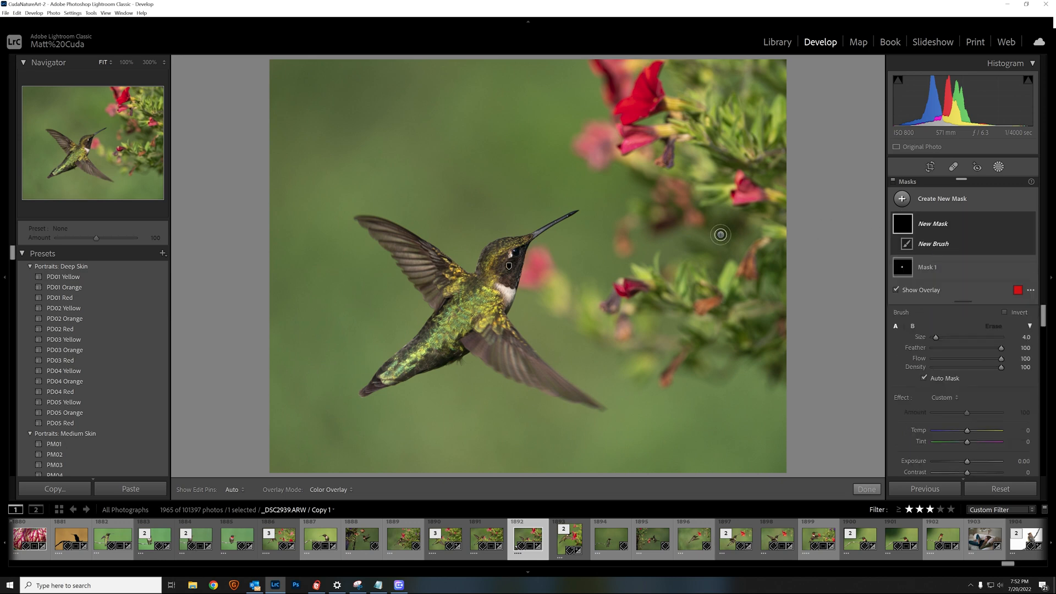
scroll(499, 267, "up", 1)
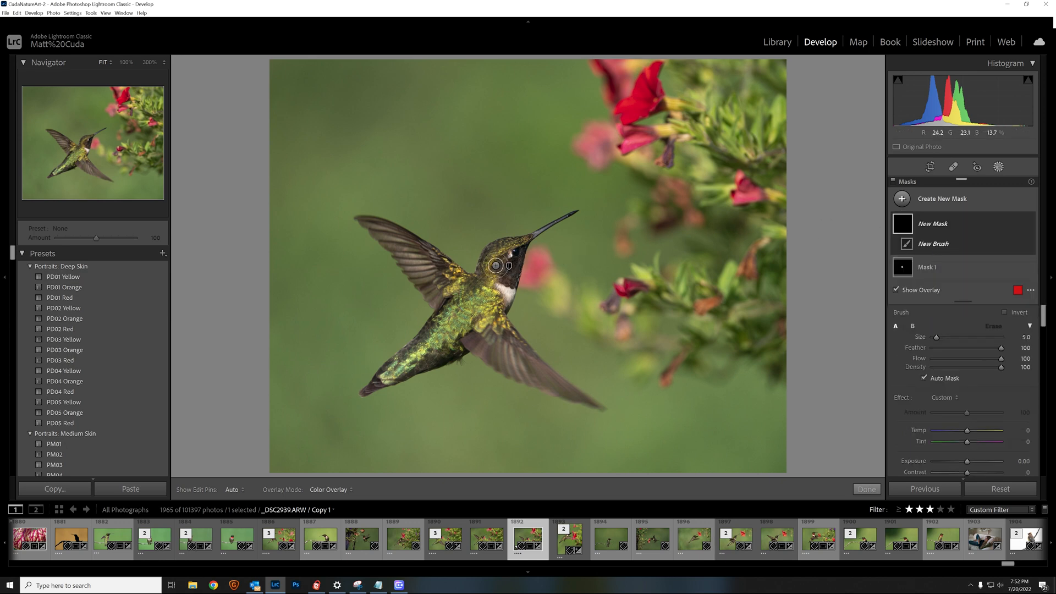
scroll(703, 109, "up", 4)
scroll(703, 109, "up", 2)
scroll(690, 150, "up", 4)
scroll(686, 154, "down", 2)
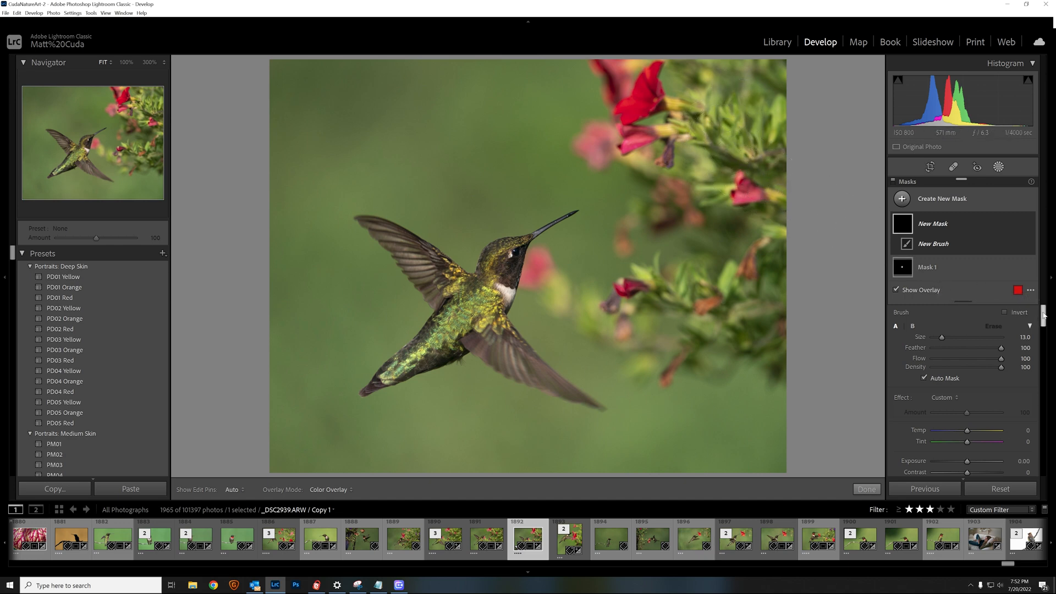
left_click_drag(1043, 315, 1044, 327)
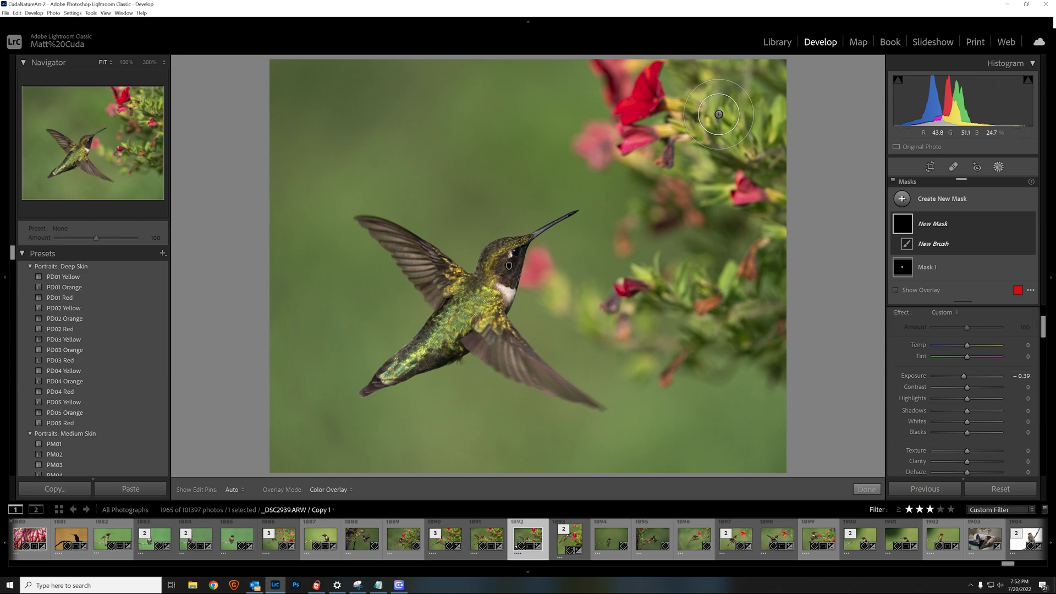
mouse_move(727, 100)
left_mouse_down()
mouse_move(702, 114)
mouse_move(730, 100)
mouse_move(693, 98)
mouse_move(704, 122)
mouse_move(711, 81)
mouse_move(682, 118)
mouse_move(725, 122)
mouse_move(715, 117)
mouse_move(755, 140)
mouse_move(760, 114)
mouse_move(696, 152)
mouse_move(746, 177)
mouse_move(746, 203)
mouse_move(720, 220)
mouse_move(738, 268)
mouse_move(707, 291)
mouse_move(679, 296)
mouse_move(657, 282)
mouse_move(630, 313)
mouse_move(657, 313)
mouse_move(605, 306)
mouse_move(723, 298)
mouse_move(734, 341)
mouse_move(759, 351)
mouse_move(802, 193)
left_mouse_up()
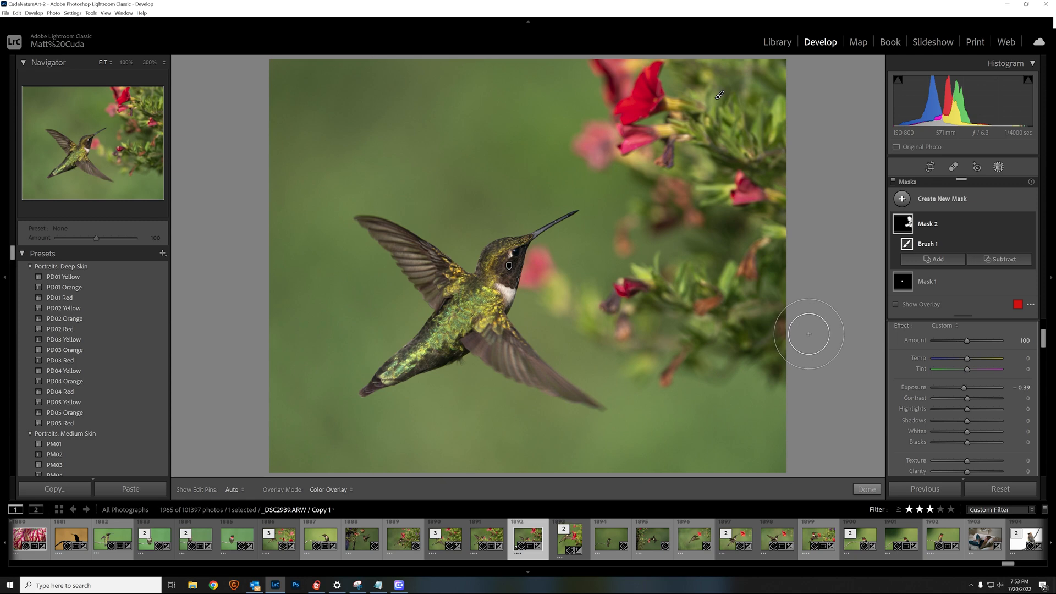
key("ctrl+z")
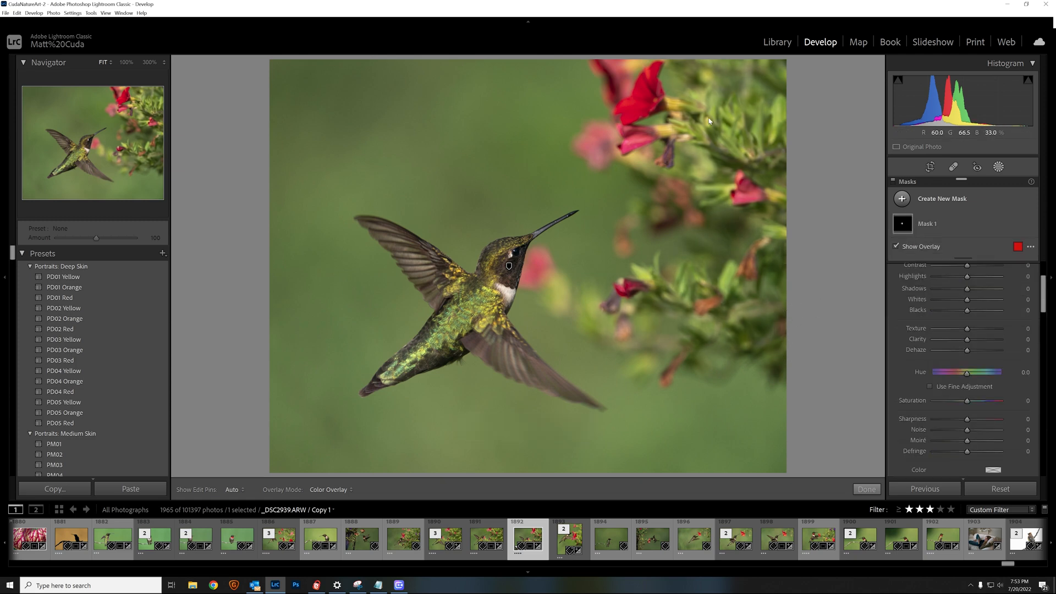
Create a second brush mask, Mask 2
left_click(902, 199)
left_click(937, 257)
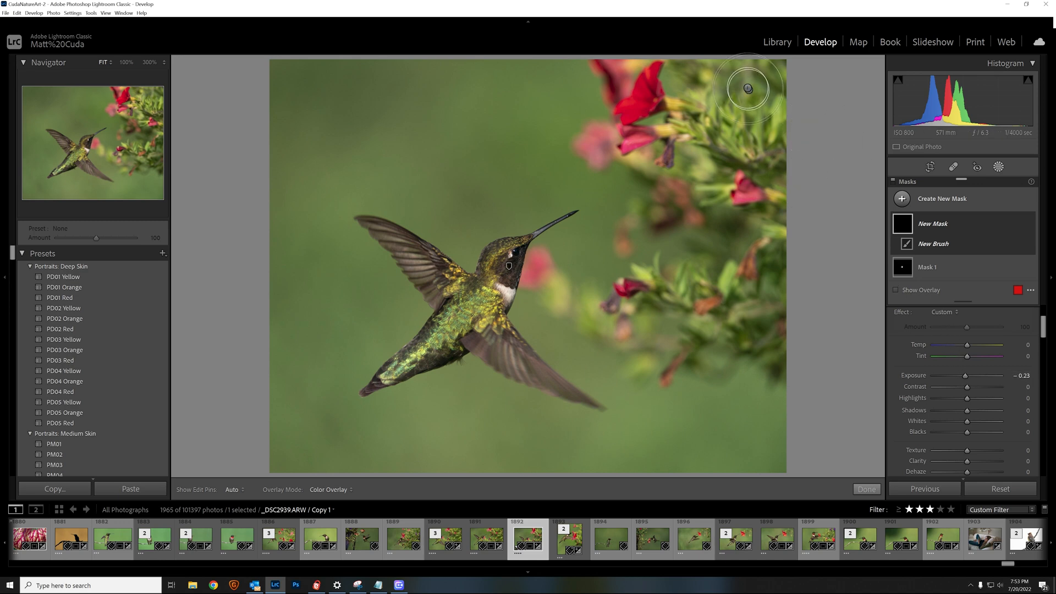
scroll(700, 121, "down", 4)
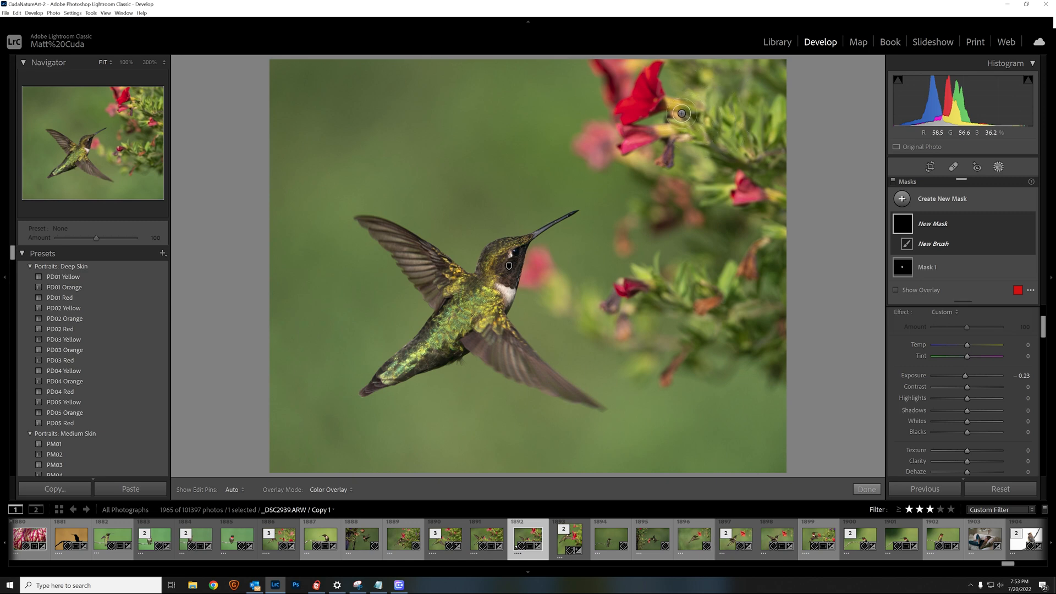
Brush the foliage right of the red flowers at Exposure -0.23, undoing one stray stroke, and finish
mouse_move(681, 112)
left_mouse_down()
mouse_move(698, 100)
mouse_move(742, 123)
left_mouse_up()
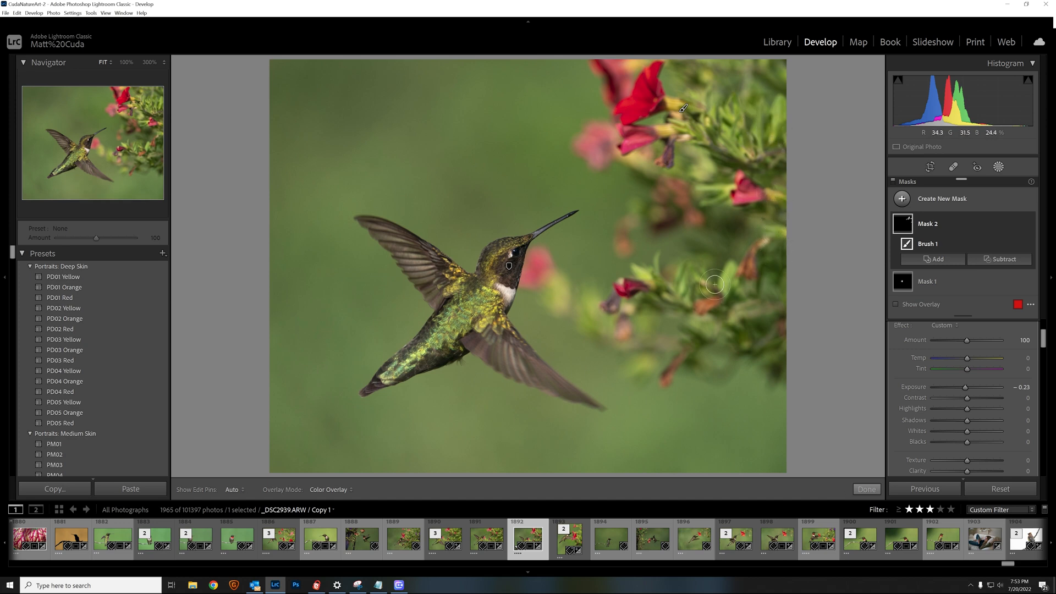
mouse_move(656, 284)
left_mouse_down()
mouse_move(689, 296)
mouse_move(734, 280)
left_mouse_up()
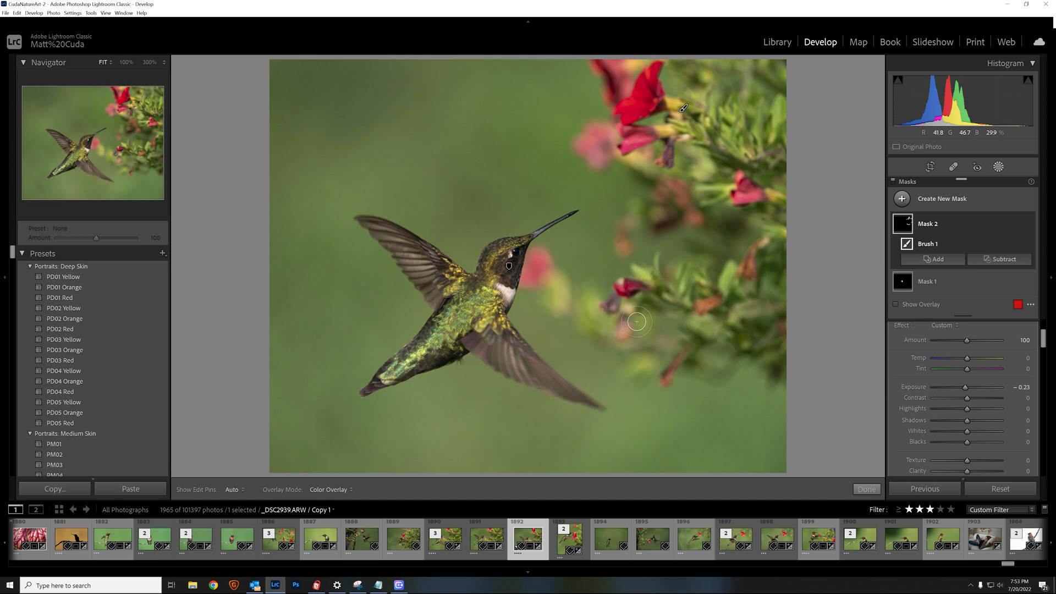
mouse_move(589, 314)
left_mouse_down()
mouse_move(588, 299)
mouse_move(913, 429)
mouse_move(677, 399)
mouse_move(648, 367)
left_mouse_up()
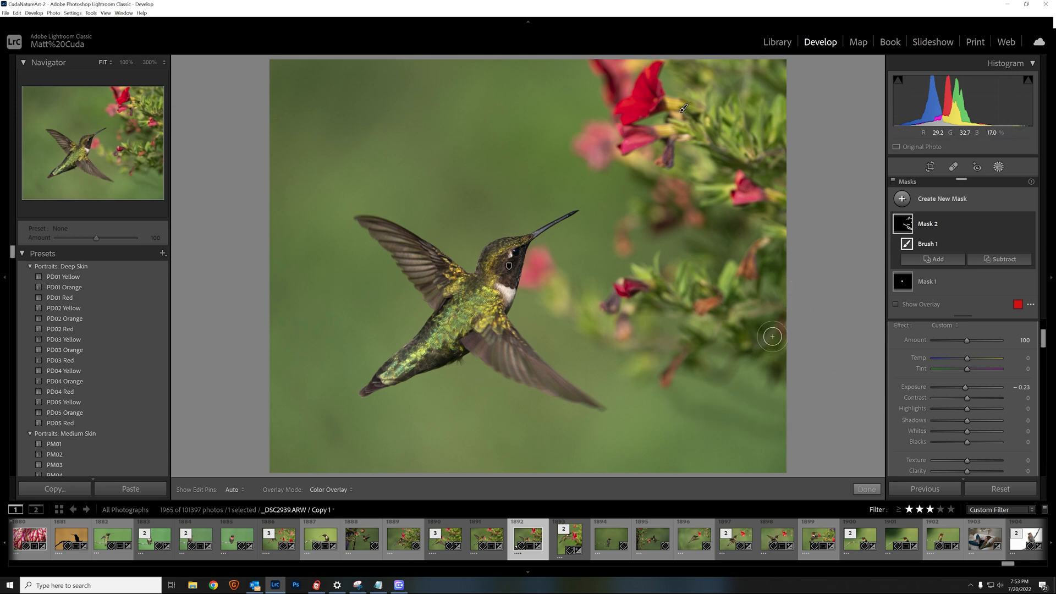
key("ctrl+z")
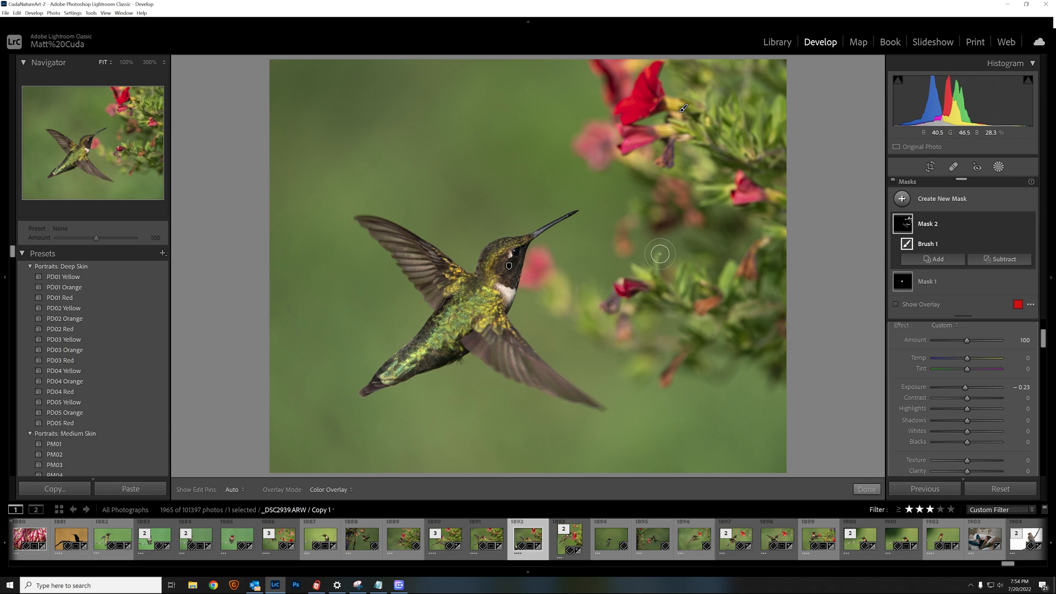
mouse_move(725, 93)
left_mouse_down()
mouse_move(773, 117)
mouse_move(770, 144)
mouse_move(750, 151)
left_mouse_up()
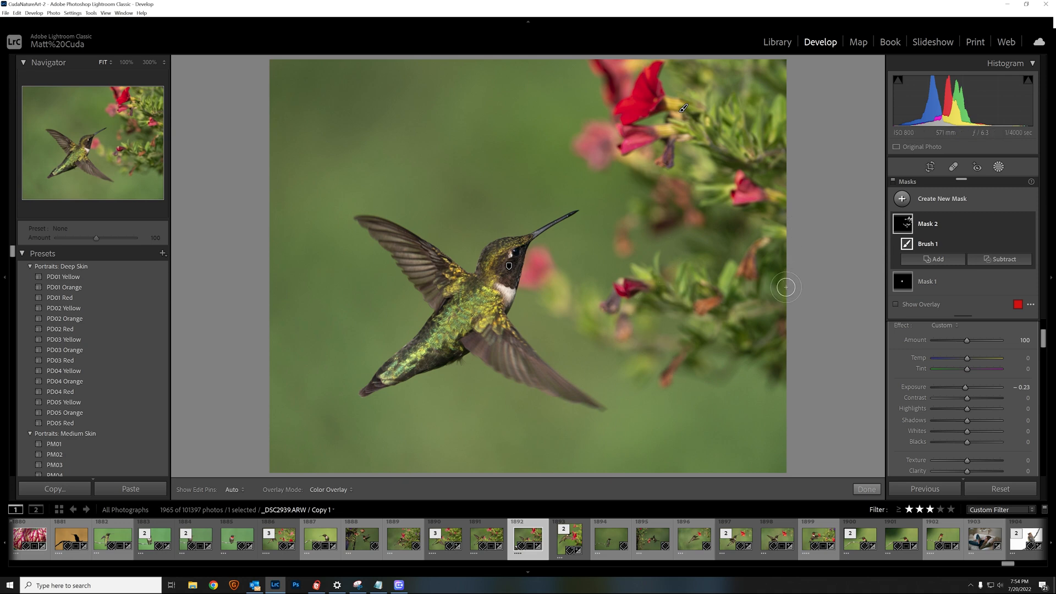
left_click(865, 489)
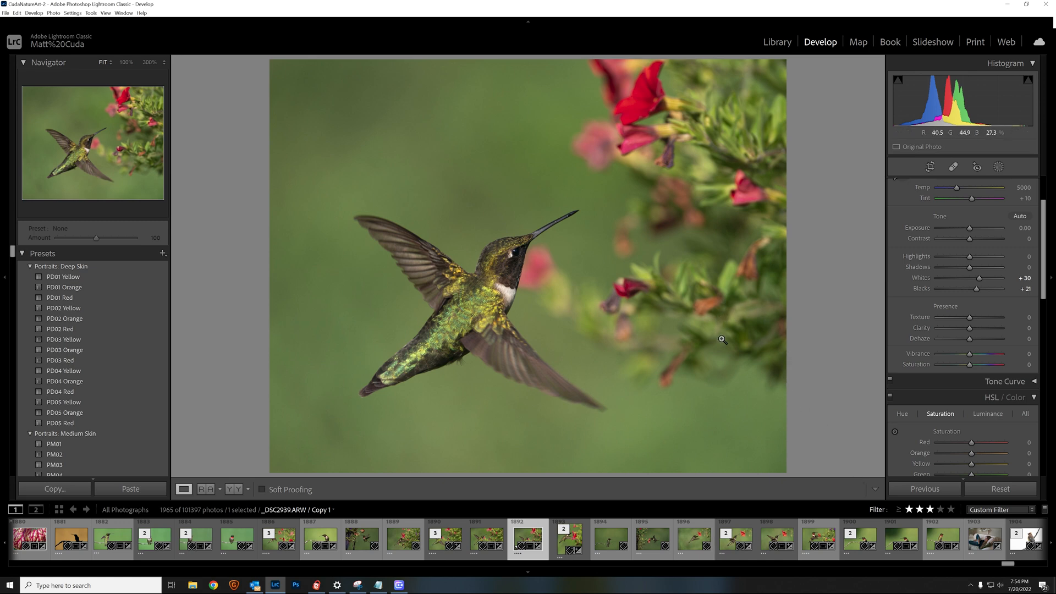
Try out a range of Contrast values with the slider
scroll(967, 282, "up", 3)
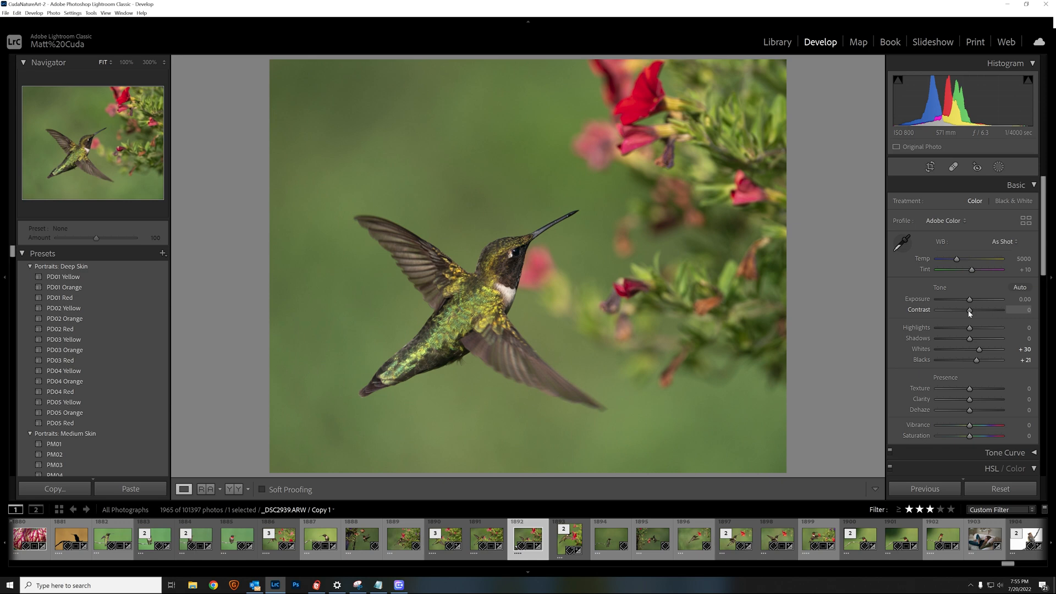
left_click_drag(970, 312, 1003, 313)
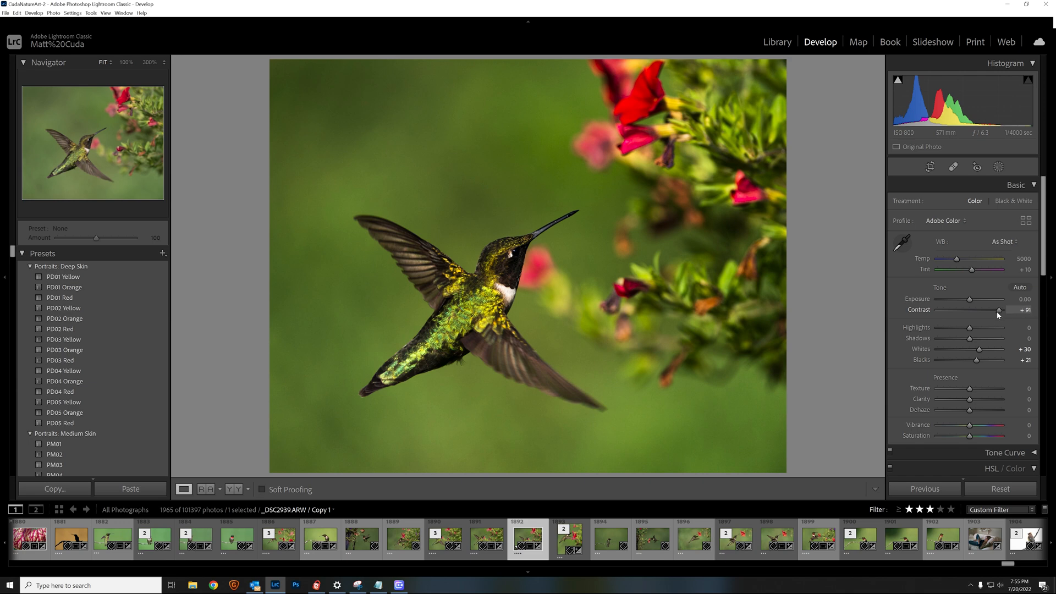
left_click_drag(997, 311, 973, 313)
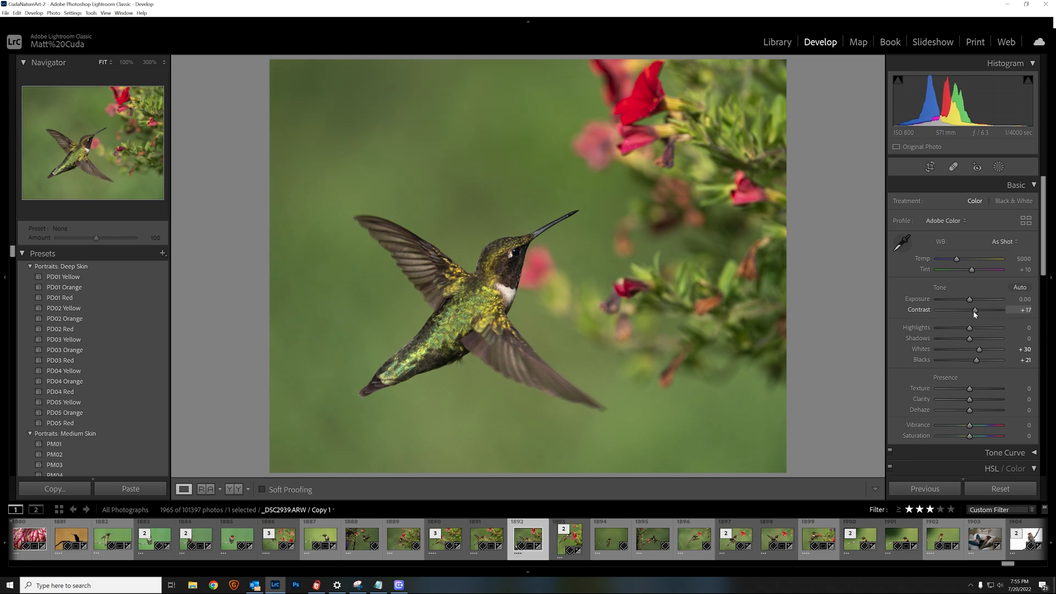
left_click_drag(974, 314, 975, 313)
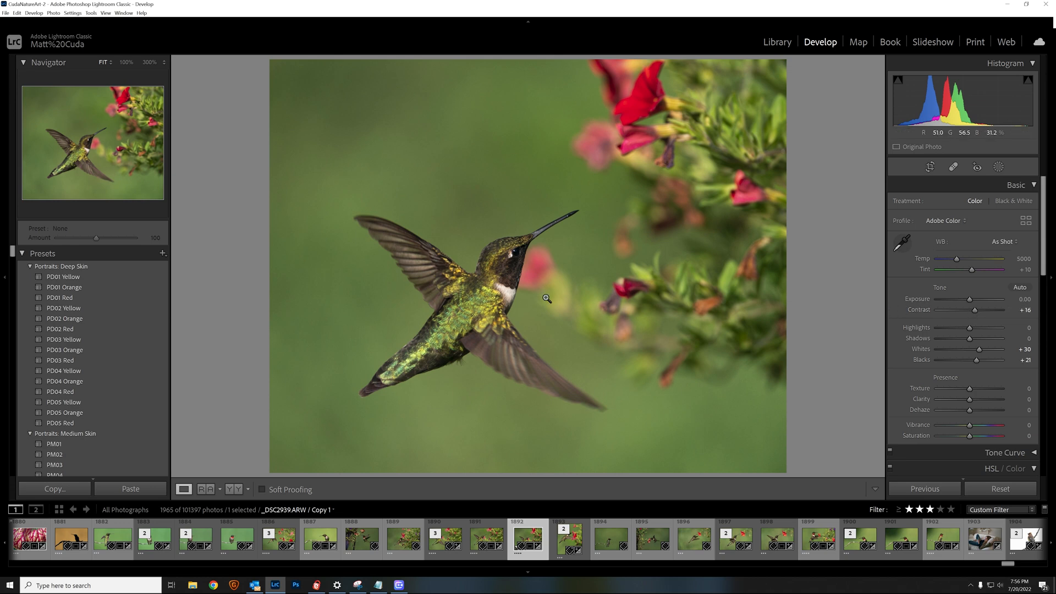
Enter an exact Contrast value of +15
left_click(1024, 310)
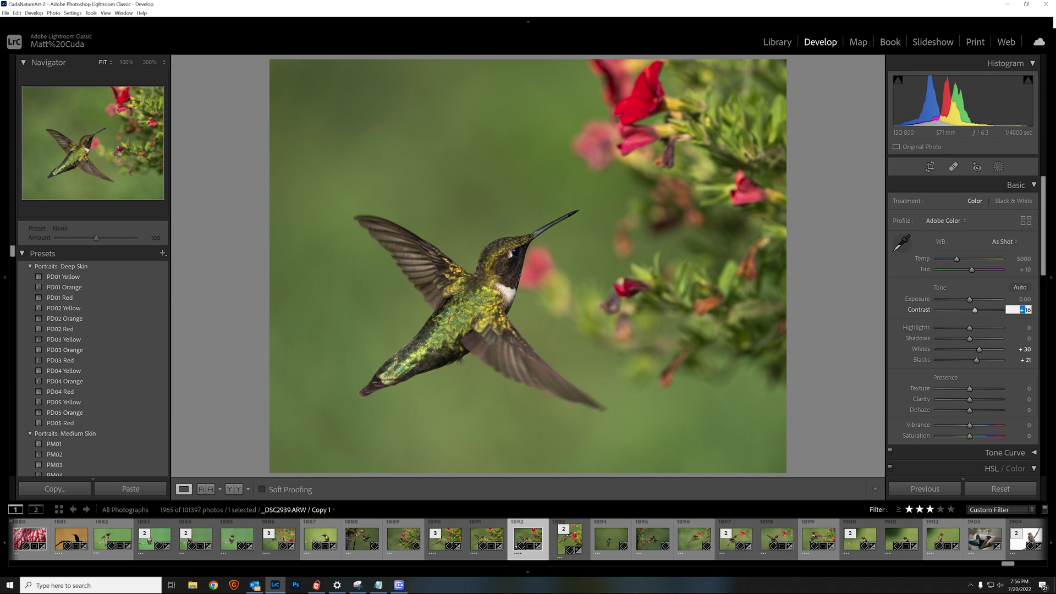
left_click(1027, 310)
key("Return")
left_click(1025, 310)
type("20")
key("BackSpace")
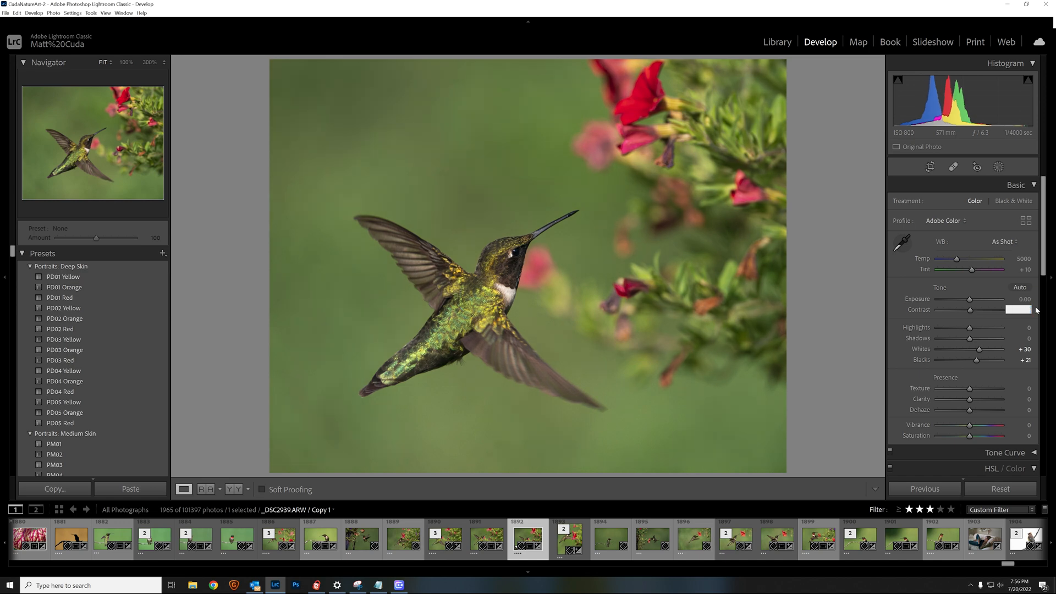
type("15")
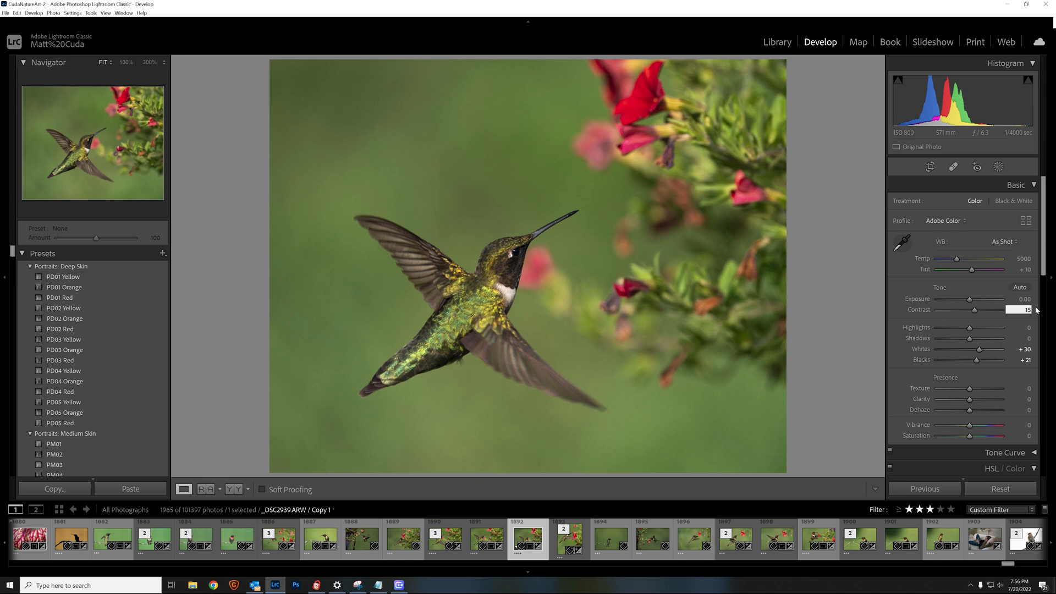
key("Return")
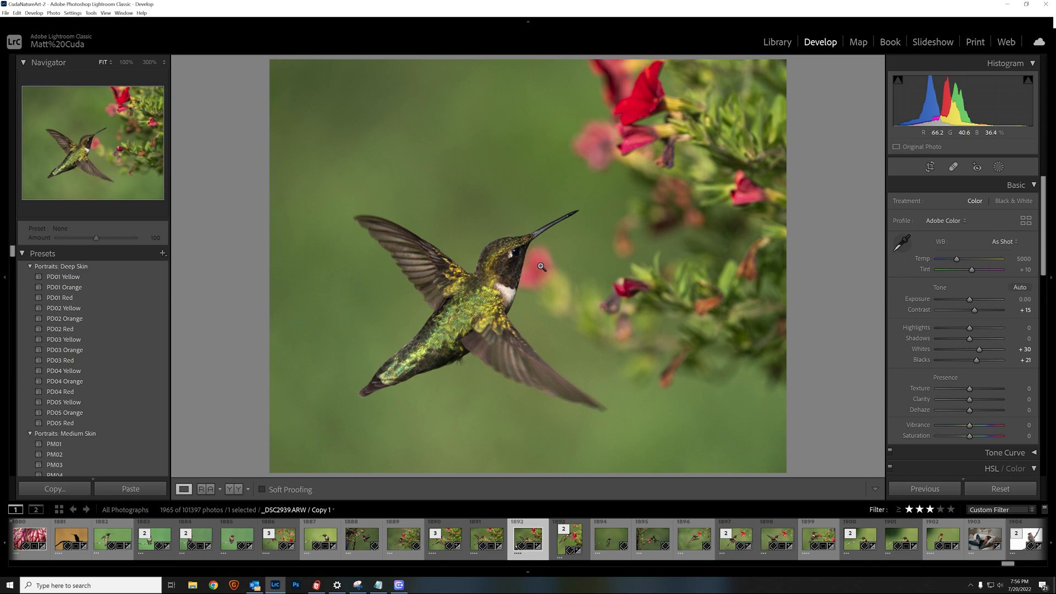
left_click_drag(427, 140, 509, 276)
left_click_drag(415, 176, 585, 123)
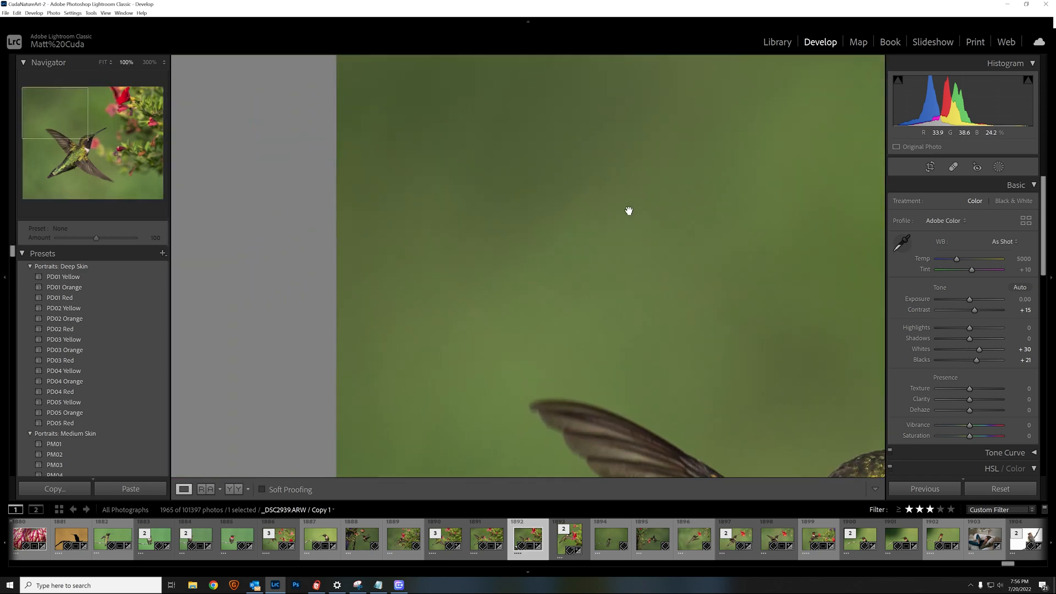
left_click_drag(629, 210, 524, 172)
left_click_drag(667, 240, 397, 85)
left_click_drag(648, 264, 521, 182)
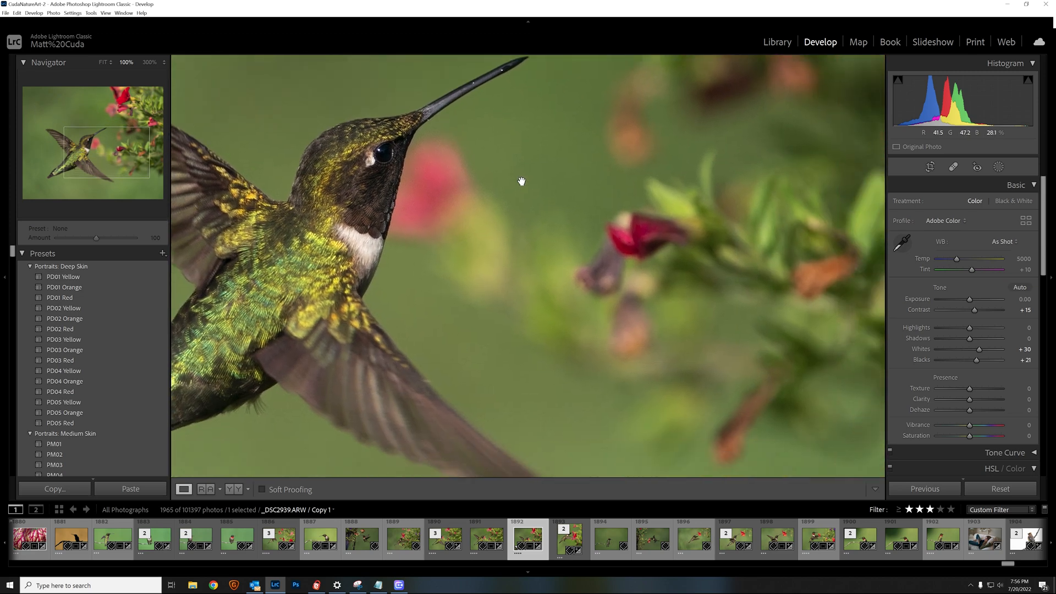
left_click_drag(576, 283, 544, 170)
left_click_drag(580, 231, 592, 207)
left_click_drag(387, 276, 488, 288)
left_click(547, 256)
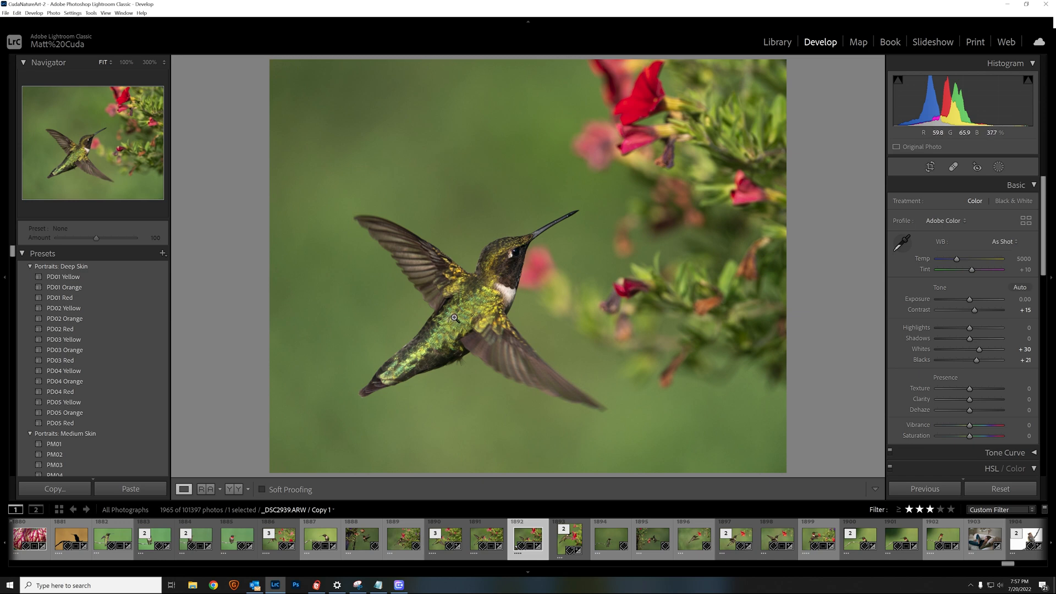
Create a third brush mask with Texture 11, Clarity 10 and Sharpness 17
scroll(982, 353, "down", 3)
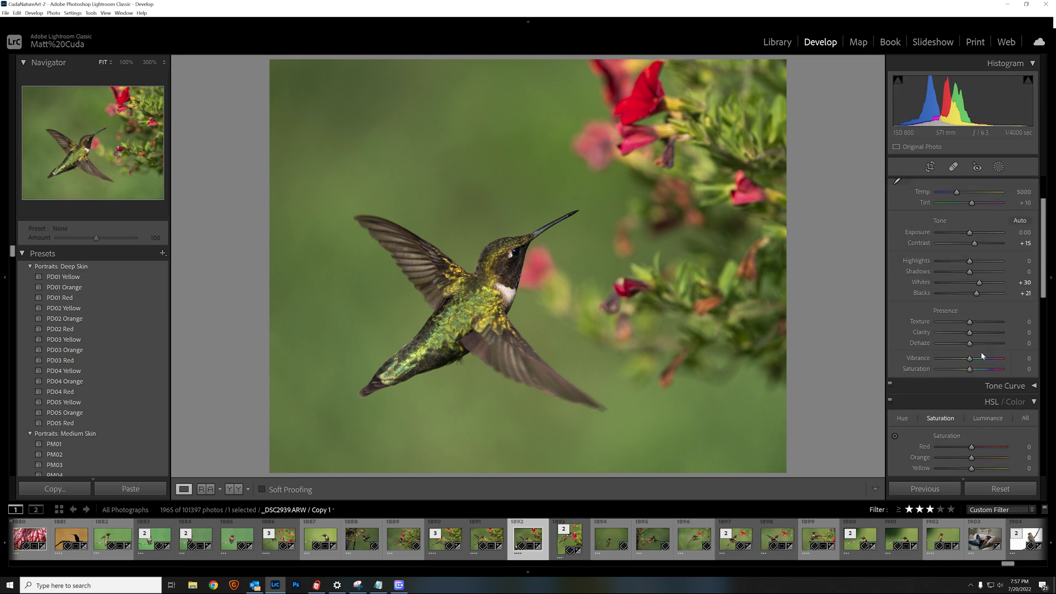
scroll(982, 351, "up", 3)
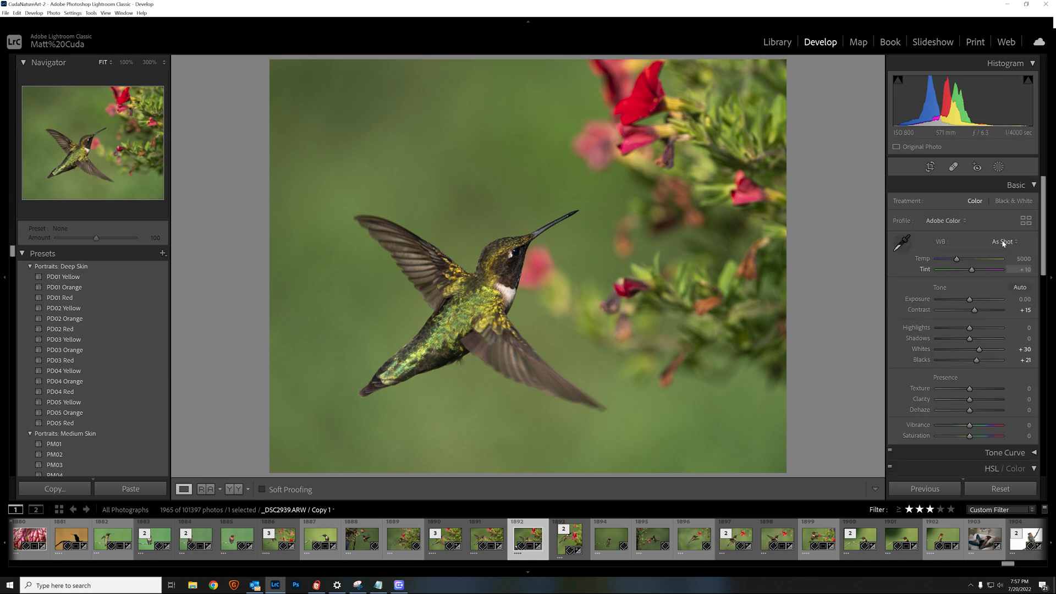
left_click(999, 167)
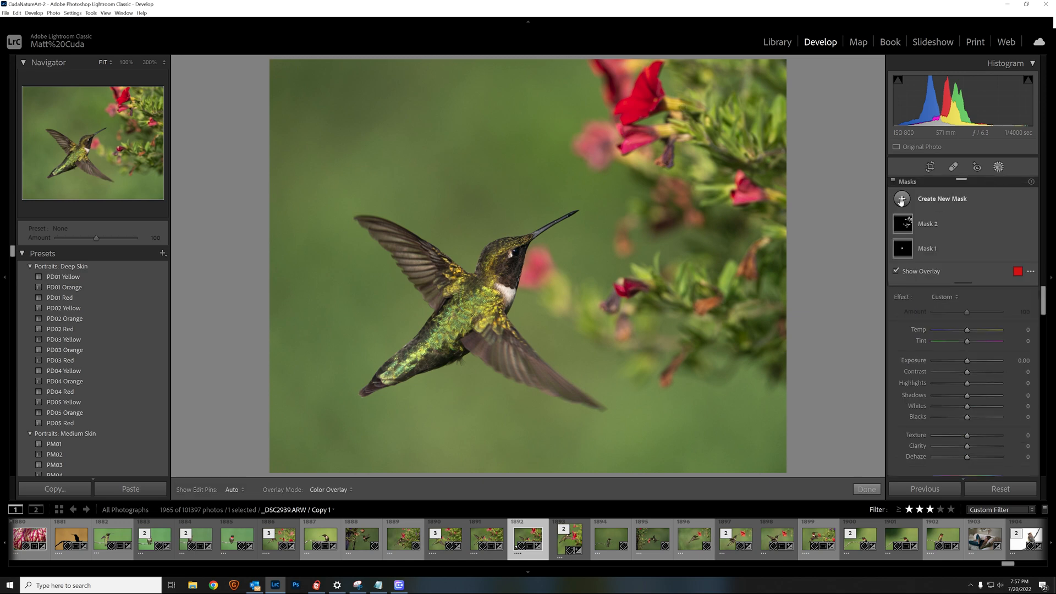
left_click(902, 199)
left_click(928, 256)
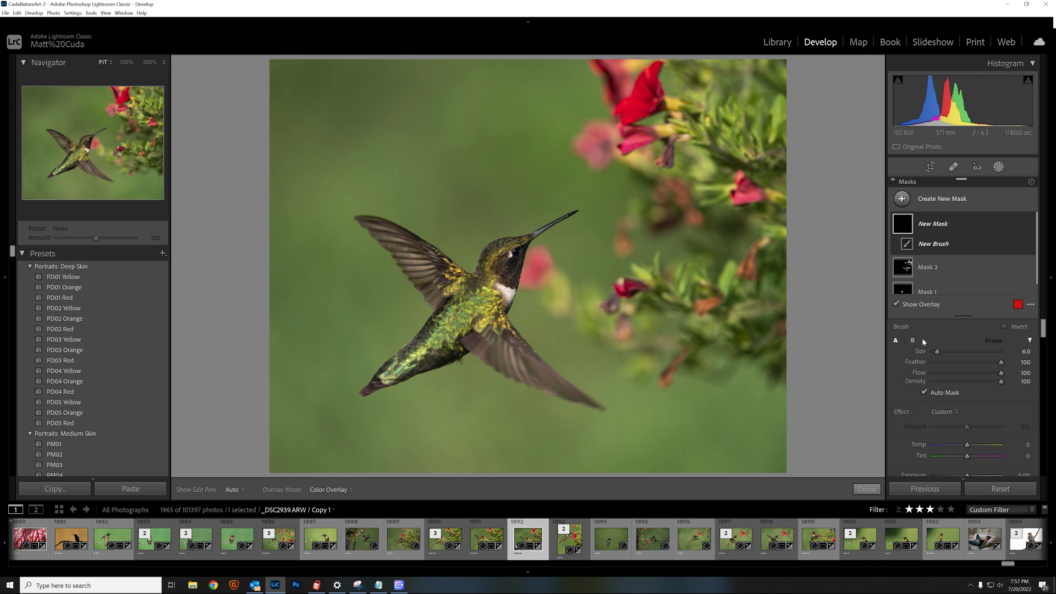
scroll(922, 338, "down", 2)
scroll(958, 391, "down", 2)
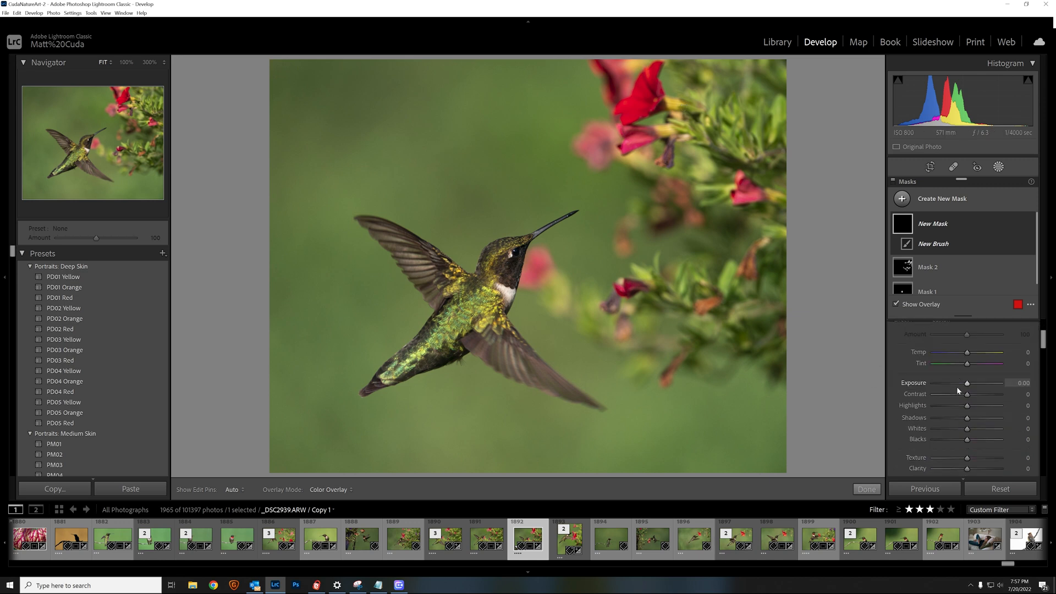
scroll(958, 391, "down", 2)
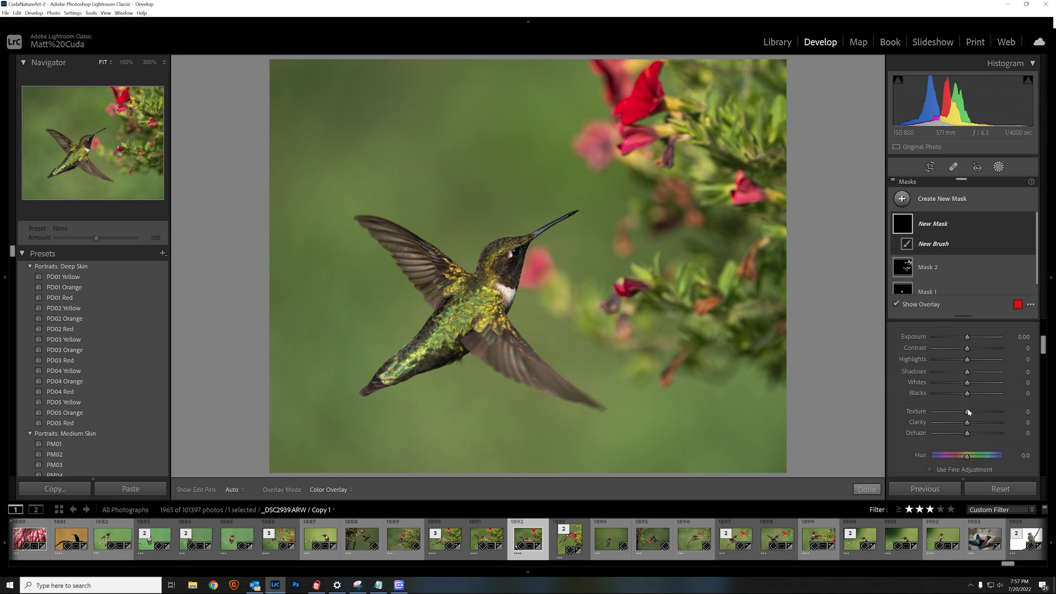
left_click_drag(968, 412, 971, 424)
scroll(963, 436, "down", 2)
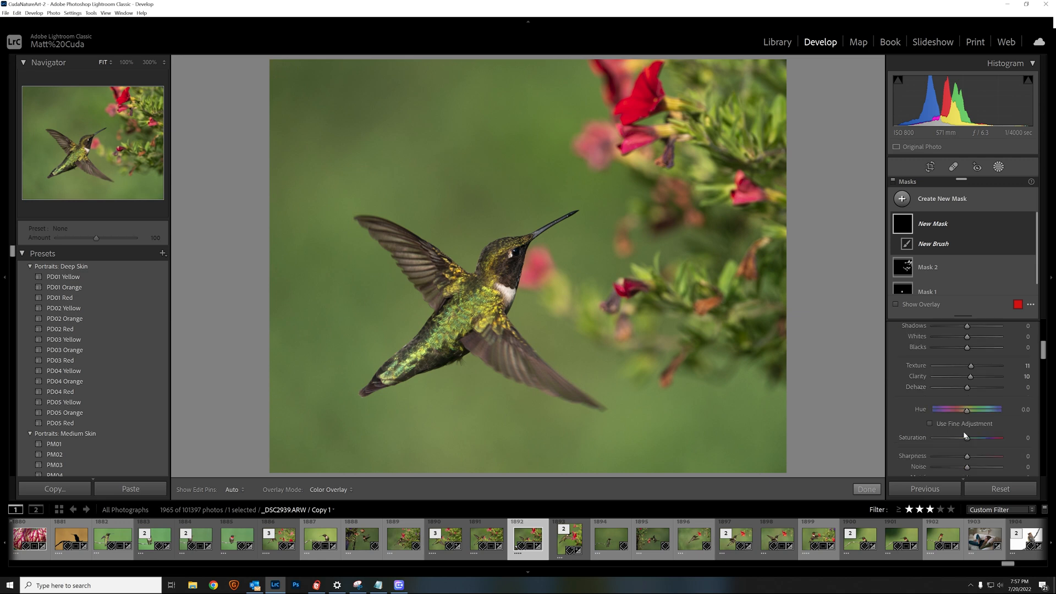
scroll(964, 436, "down", 2)
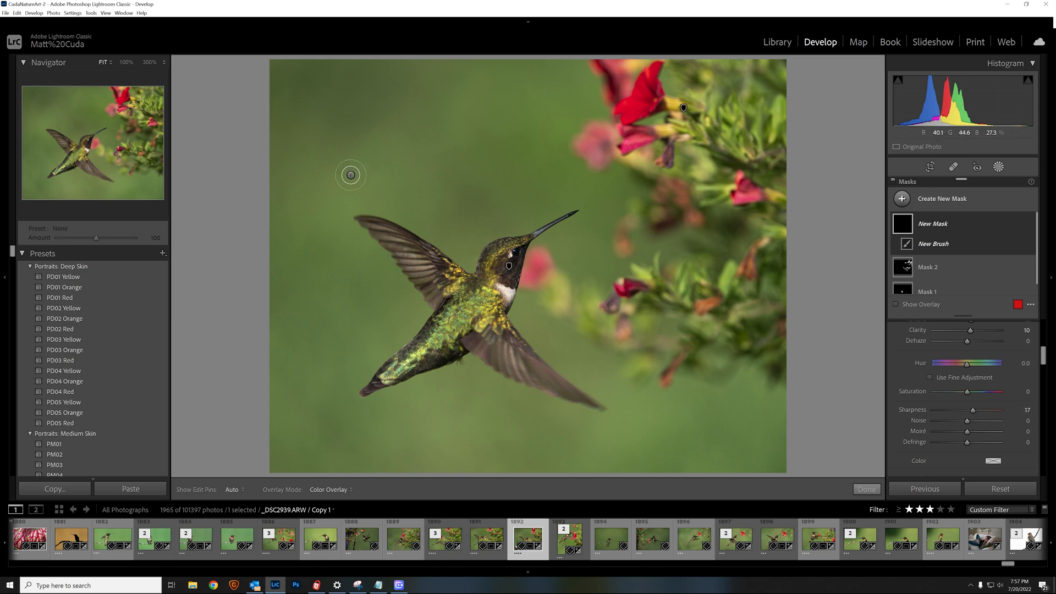
At 100% zoom, paint Mask 3 over the hummingbird's eye and body, hide the pins, and finish
left_click(89, 141)
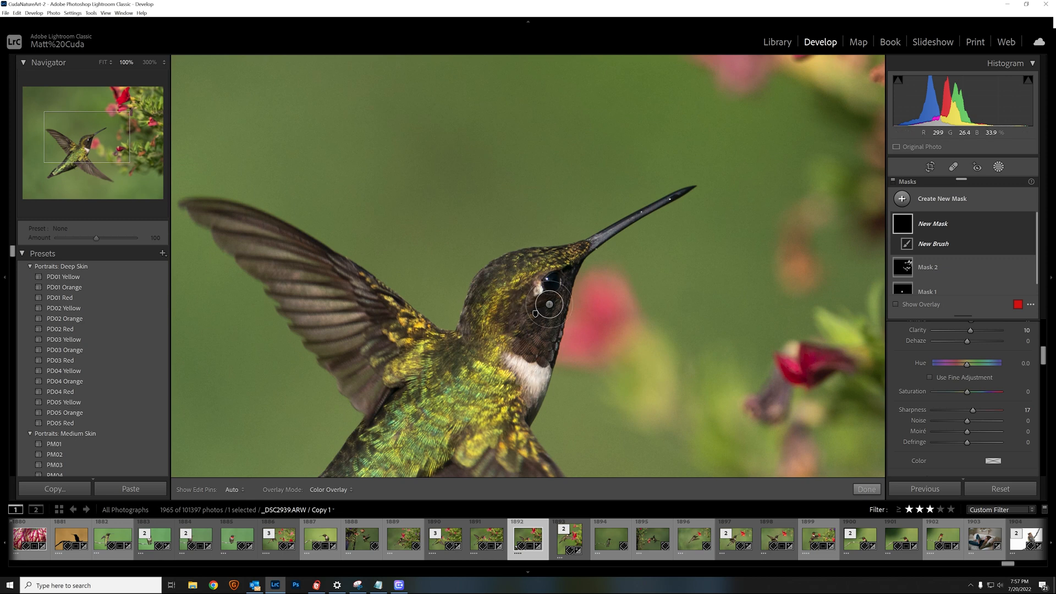
mouse_move(545, 280)
left_mouse_down()
mouse_move(516, 282)
mouse_move(520, 294)
mouse_move(509, 286)
mouse_move(496, 326)
mouse_move(503, 292)
mouse_move(489, 307)
mouse_move(492, 289)
mouse_move(516, 285)
mouse_move(490, 308)
mouse_move(497, 318)
mouse_move(533, 306)
mouse_move(543, 286)
mouse_move(432, 390)
mouse_move(461, 395)
mouse_move(391, 378)
mouse_move(372, 362)
mouse_move(384, 354)
mouse_move(313, 277)
mouse_move(436, 367)
mouse_move(520, 331)
mouse_move(556, 270)
mouse_move(505, 390)
mouse_move(458, 447)
mouse_move(387, 441)
mouse_move(453, 400)
mouse_move(477, 466)
left_mouse_up()
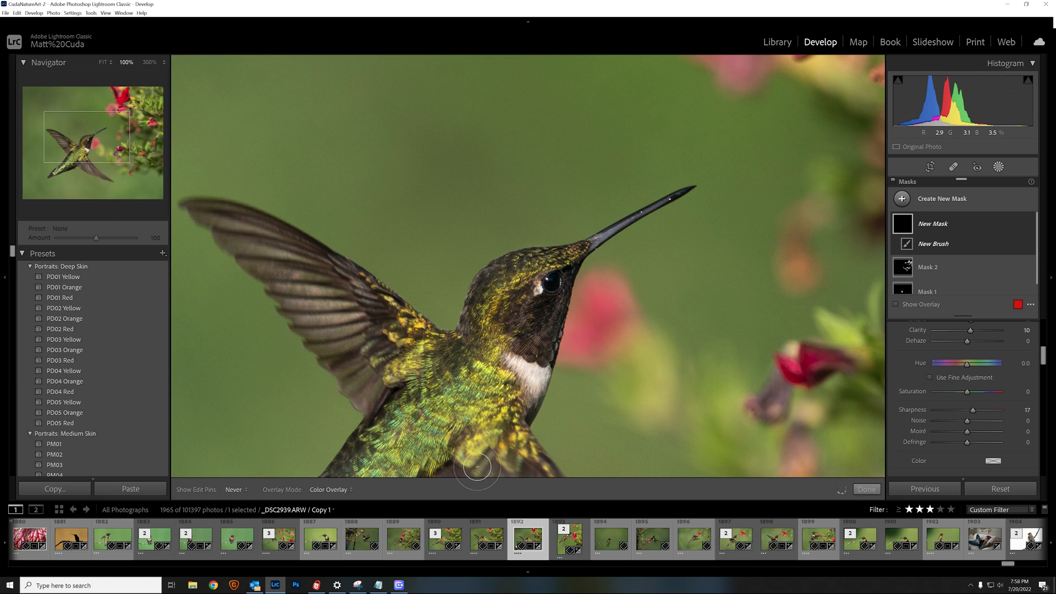
left_click(77, 161)
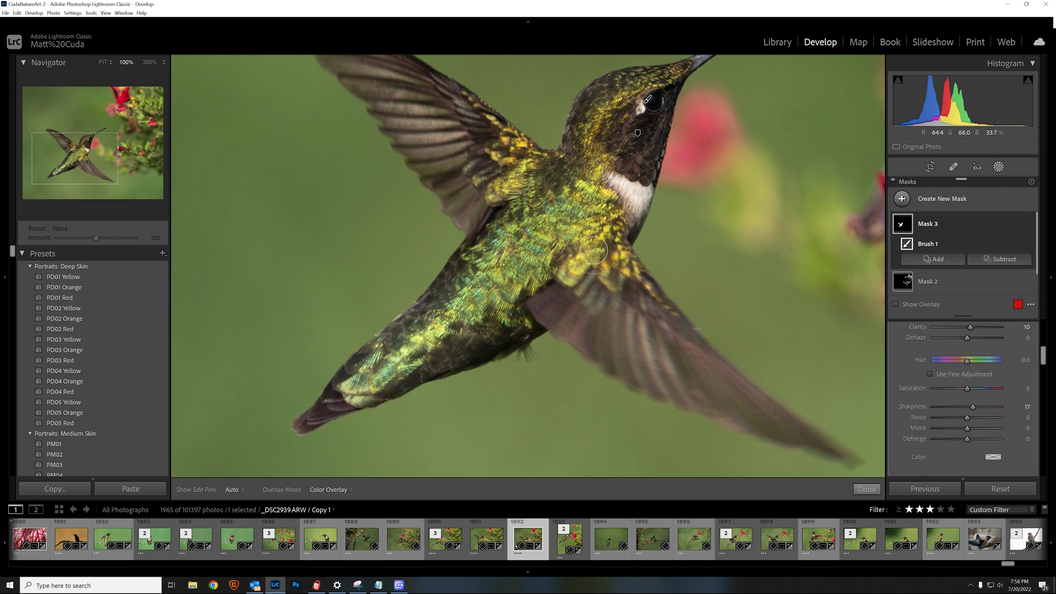
key("h")
key("h")
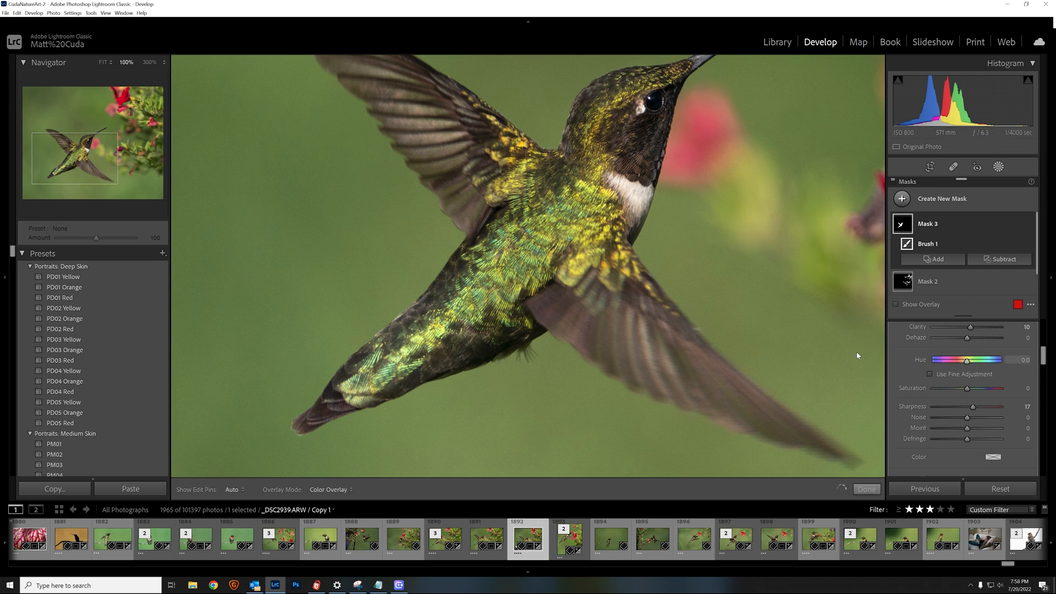
left_click(867, 489)
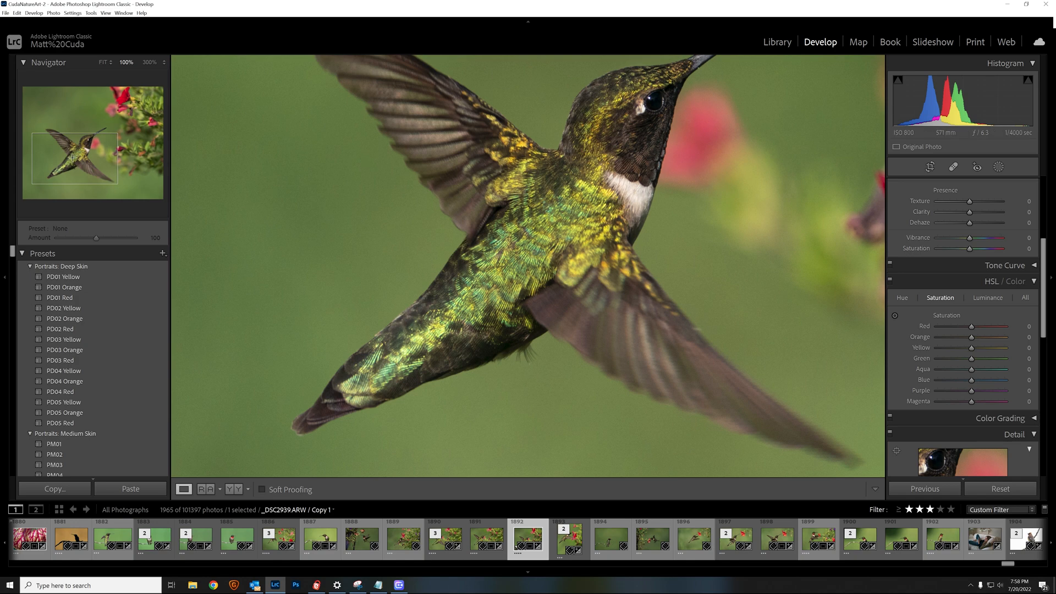
Inspect the bird's head, beak and plumage at 100%, then return to the full-photo view
key("z")
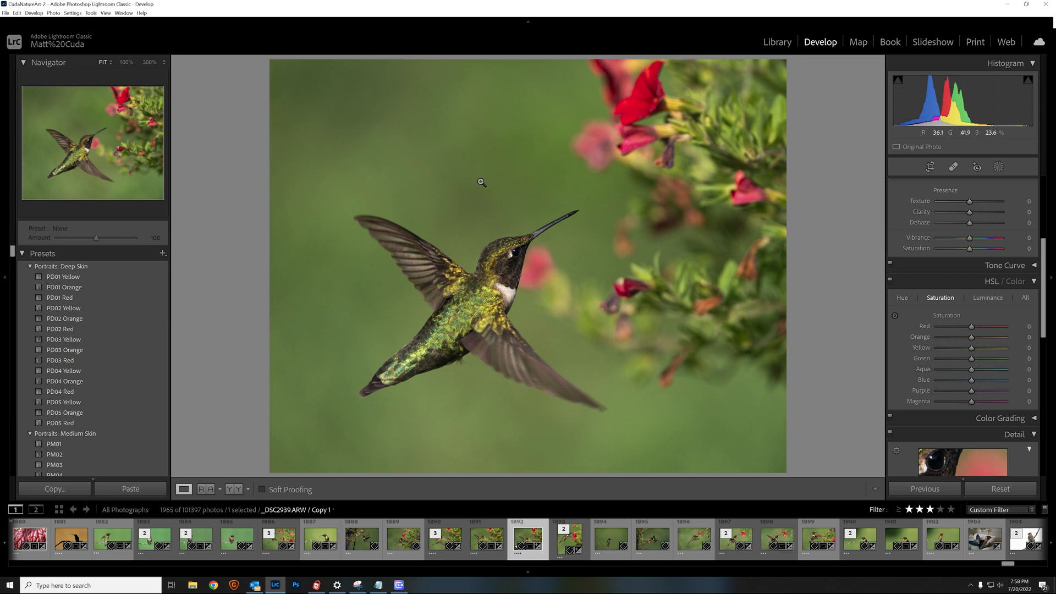
left_click(458, 314)
left_click_drag(493, 282, 414, 370)
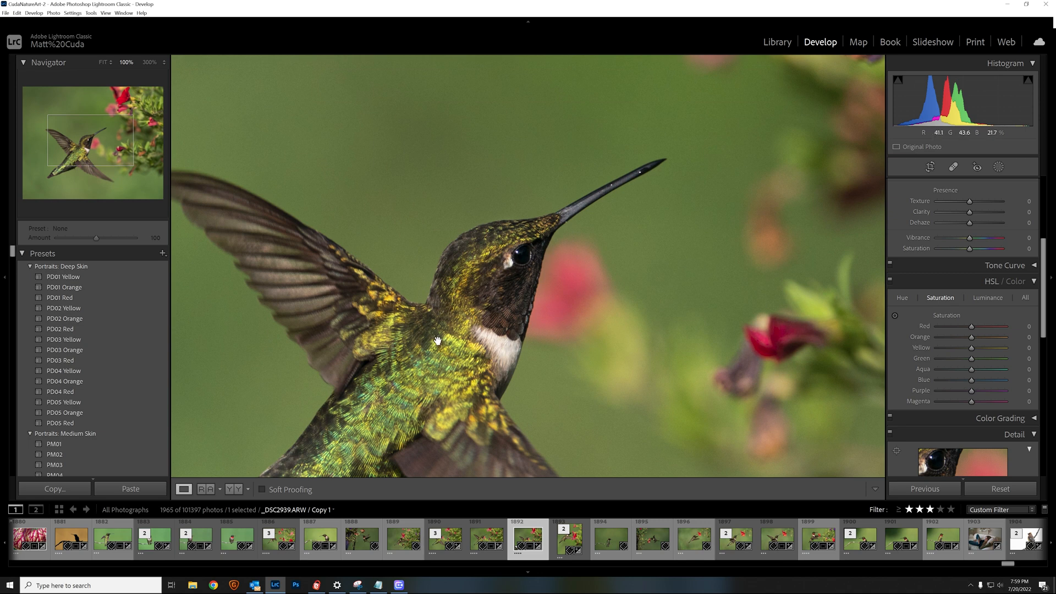
left_click_drag(442, 337, 476, 245)
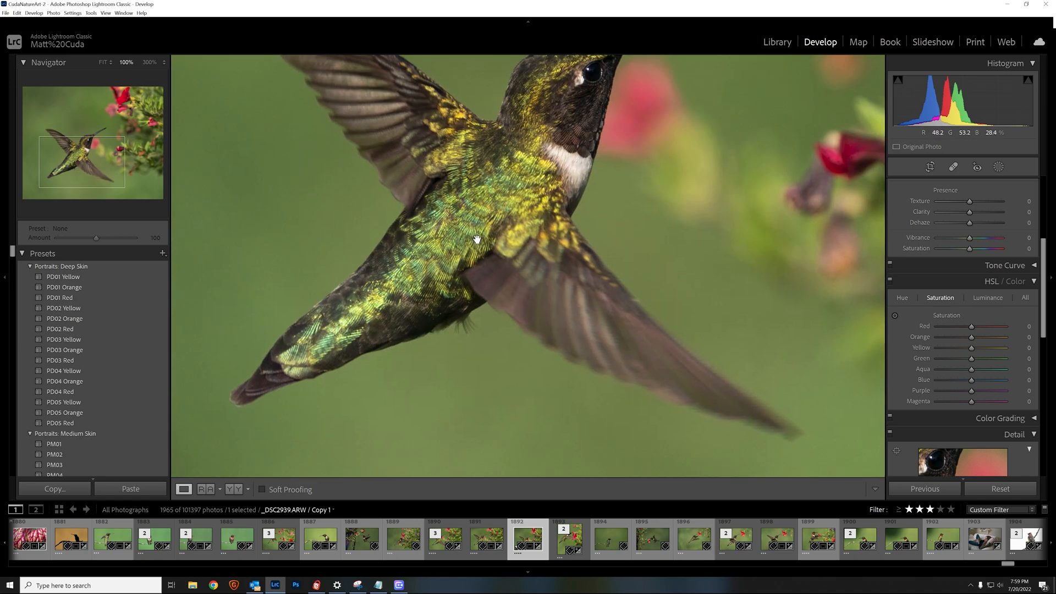
left_click_drag(477, 239, 387, 299)
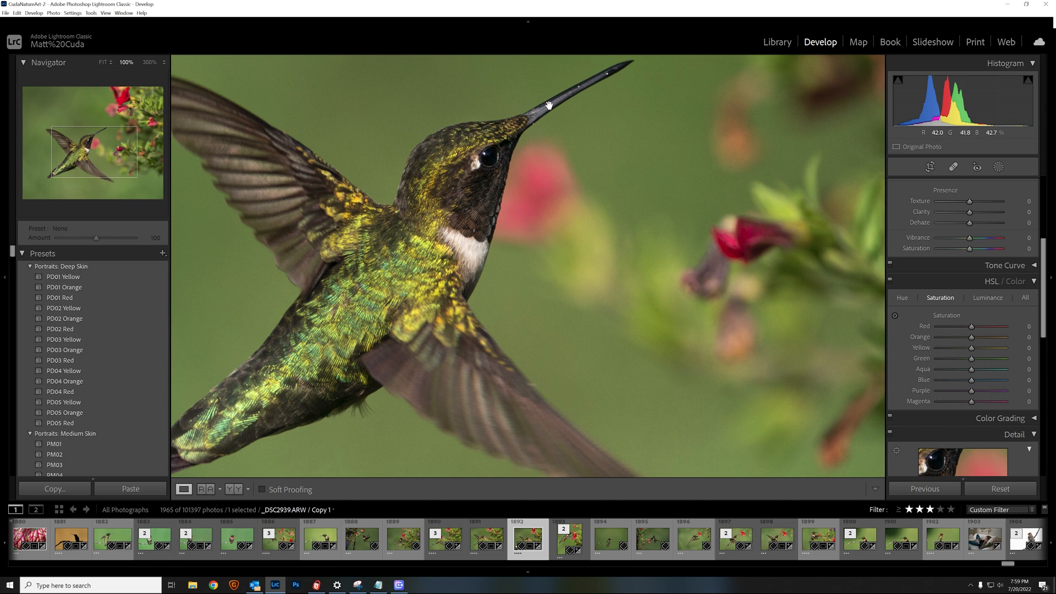
left_click_drag(524, 116, 522, 117)
left_click_drag(384, 273, 486, 144)
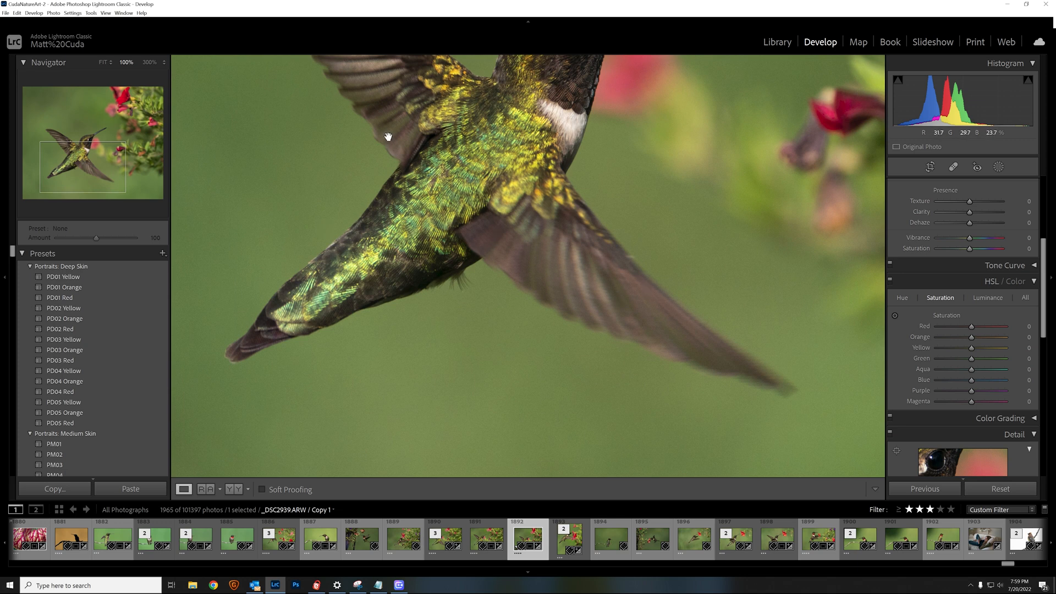
left_click_drag(432, 145, 487, 265)
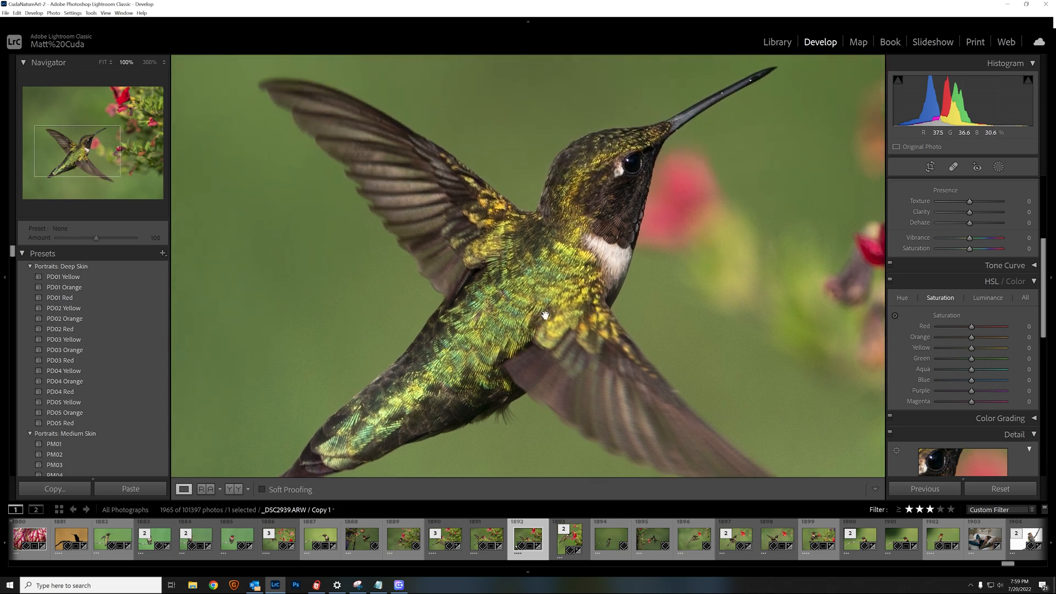
left_click_drag(511, 309, 356, 302)
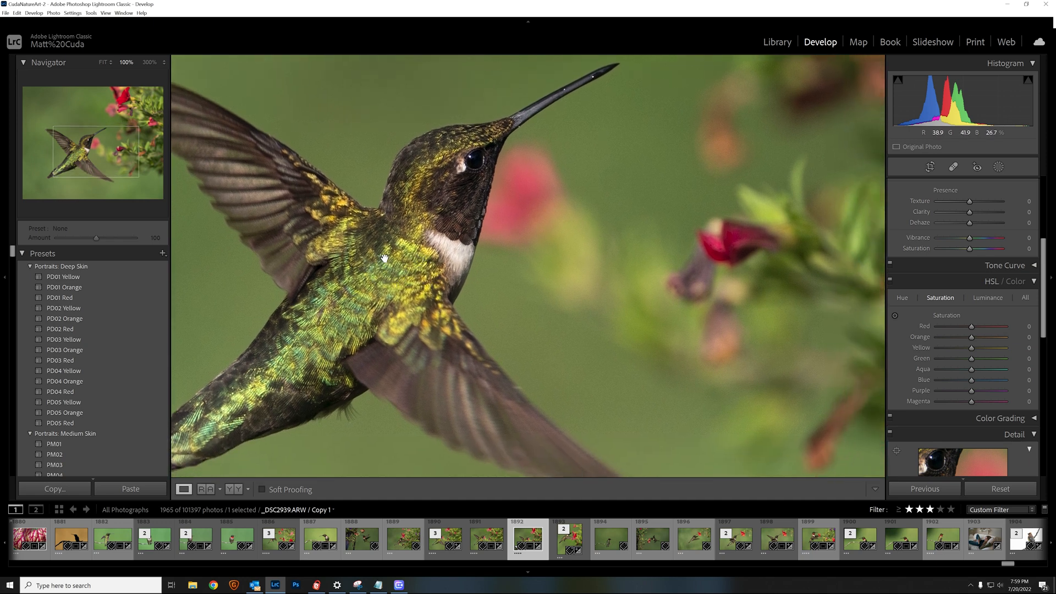
left_click_drag(386, 260, 458, 243)
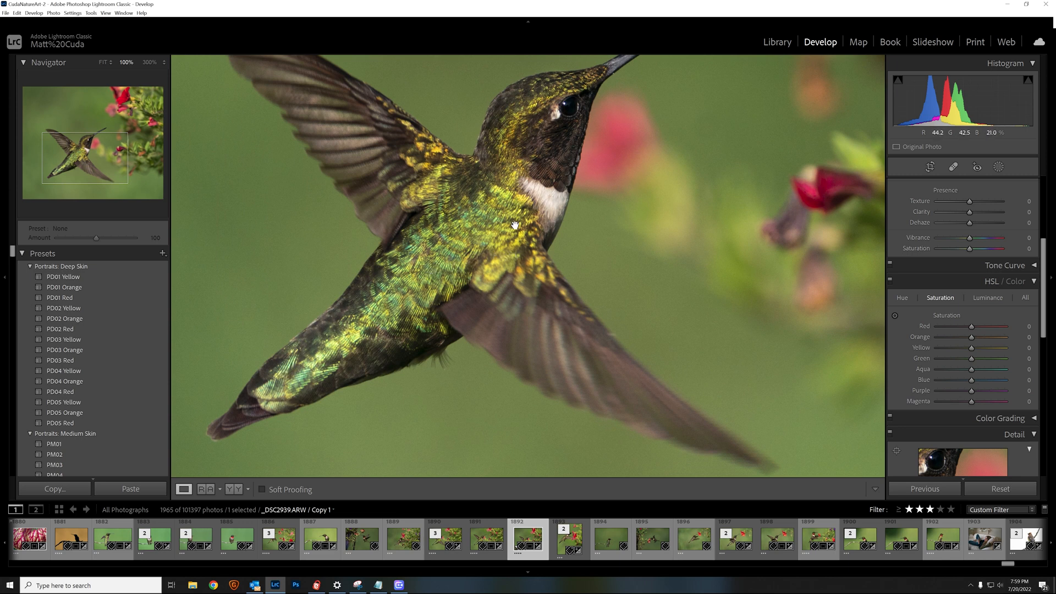
left_click(486, 173)
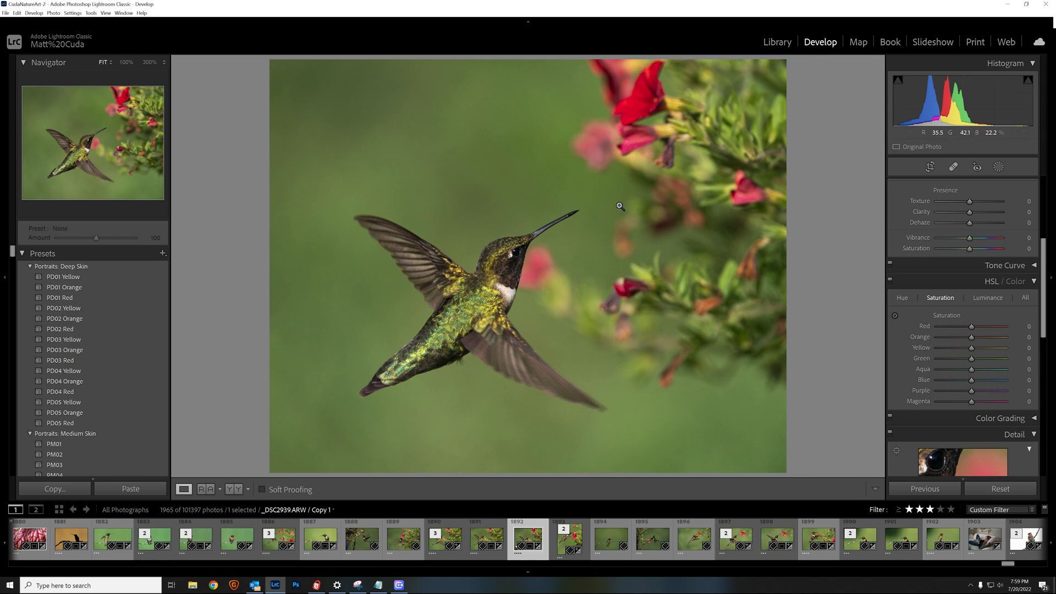
Set Vibrance to +9 and Saturation to +3 after previewing their extremes
scroll(993, 293, "down", 3)
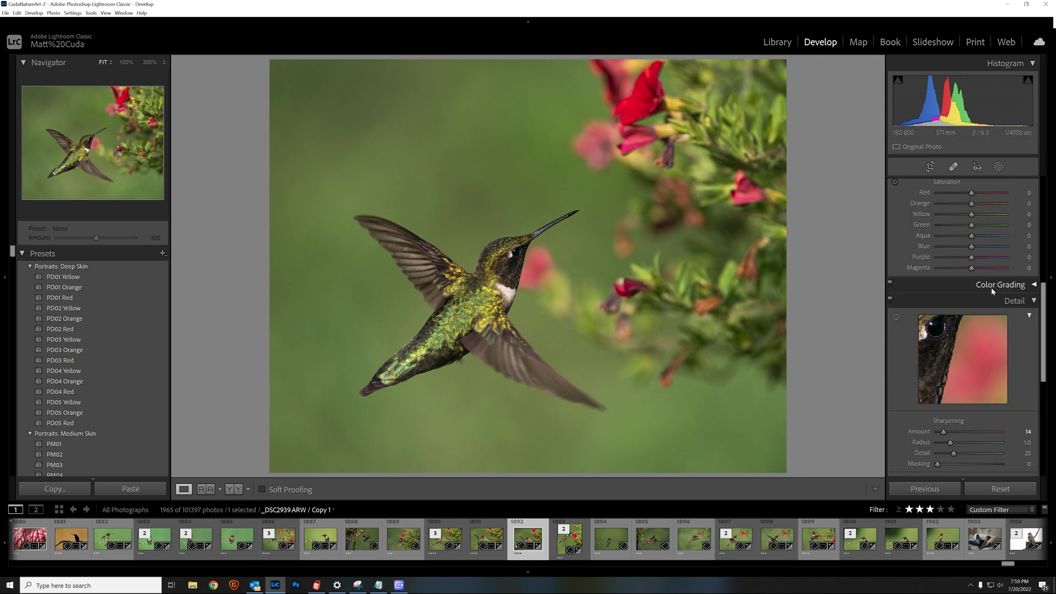
scroll(993, 290, "down", 2)
scroll(993, 291, "down", 4)
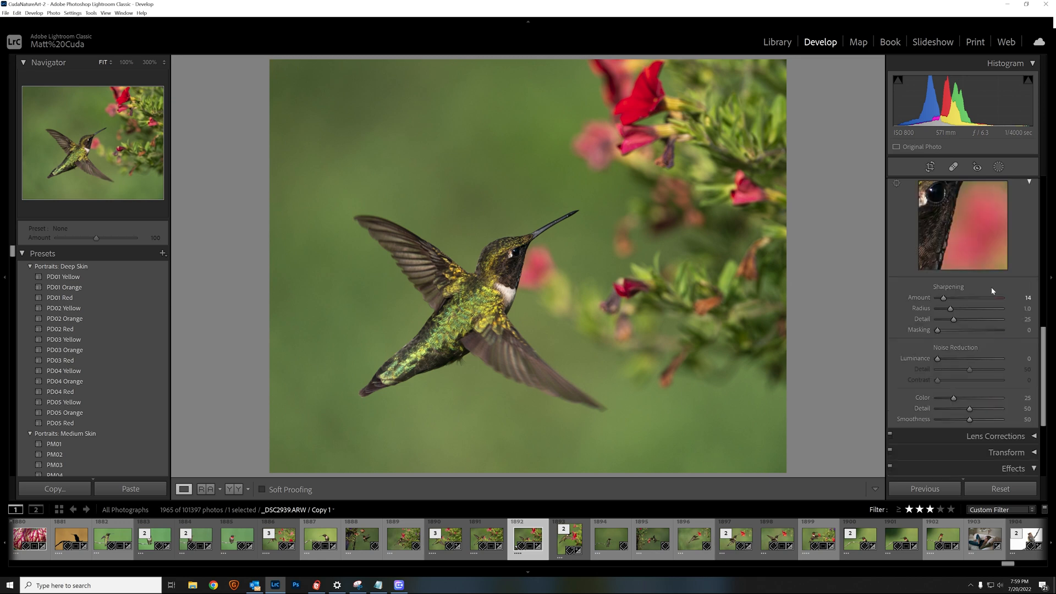
scroll(992, 292, "up", 8)
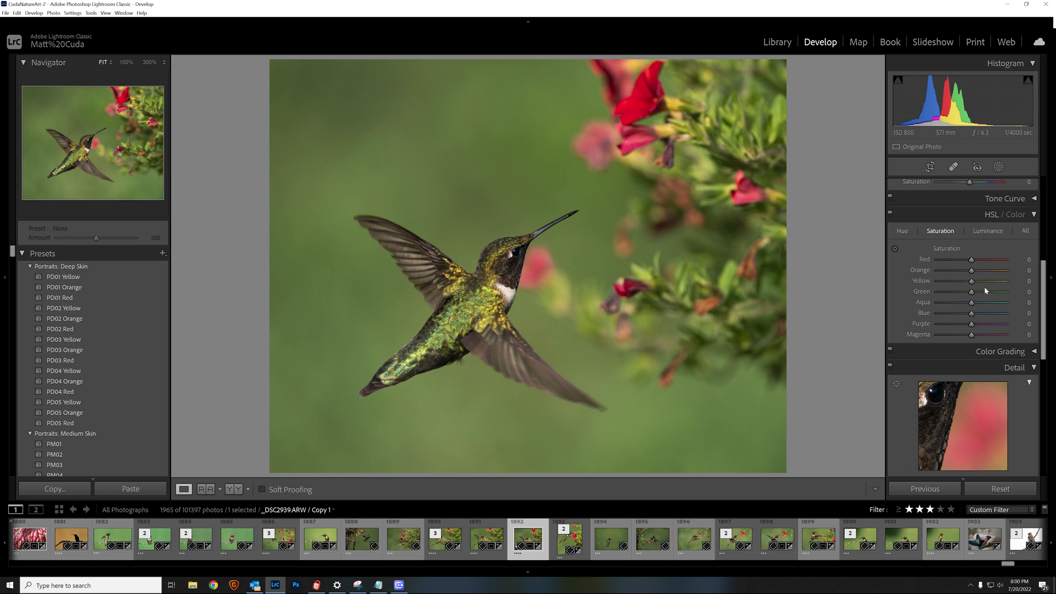
scroll(985, 286, "up", 6)
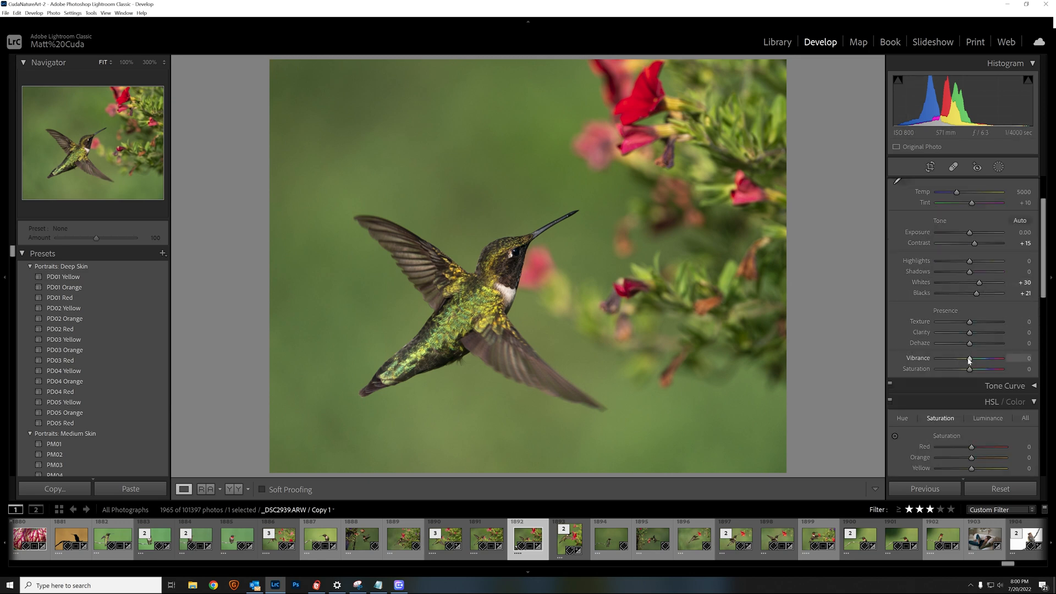
left_click_drag(972, 360, 1011, 358)
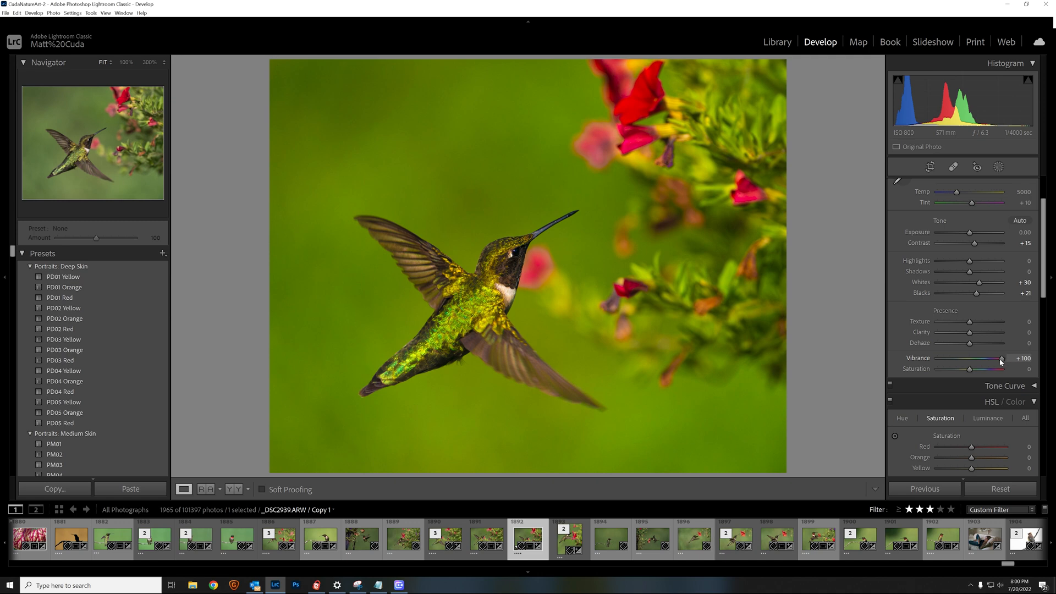
left_click_drag(1001, 360, 972, 363)
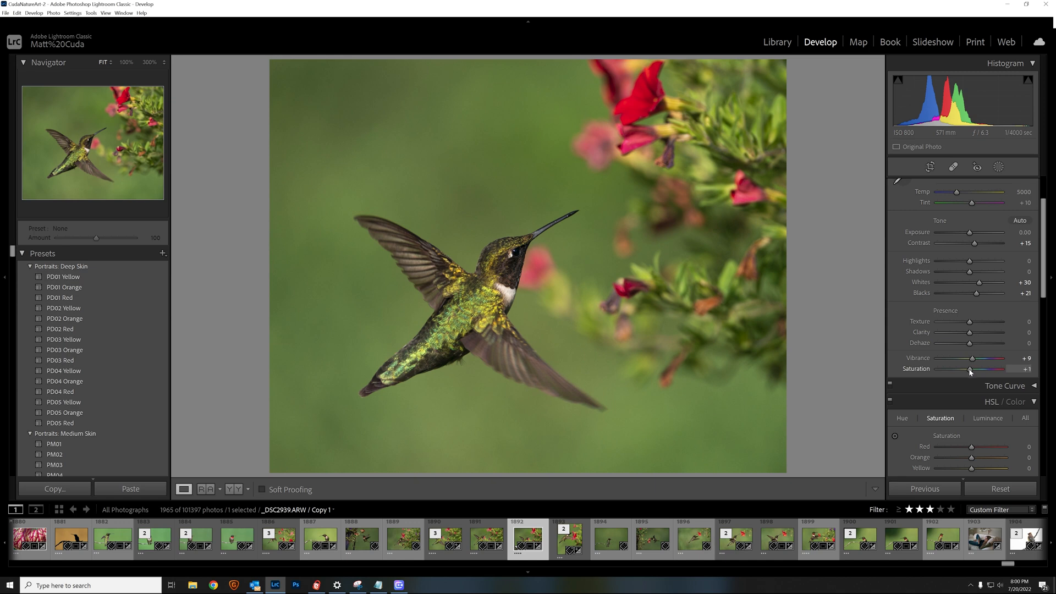
left_click_drag(970, 371, 919, 373)
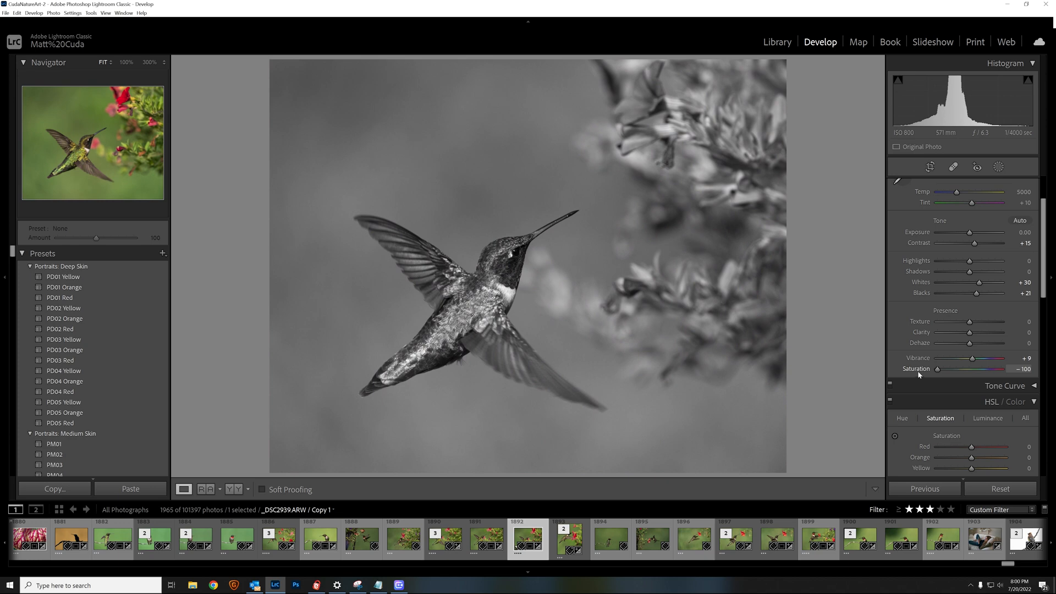
left_click_drag(932, 370, 971, 372)
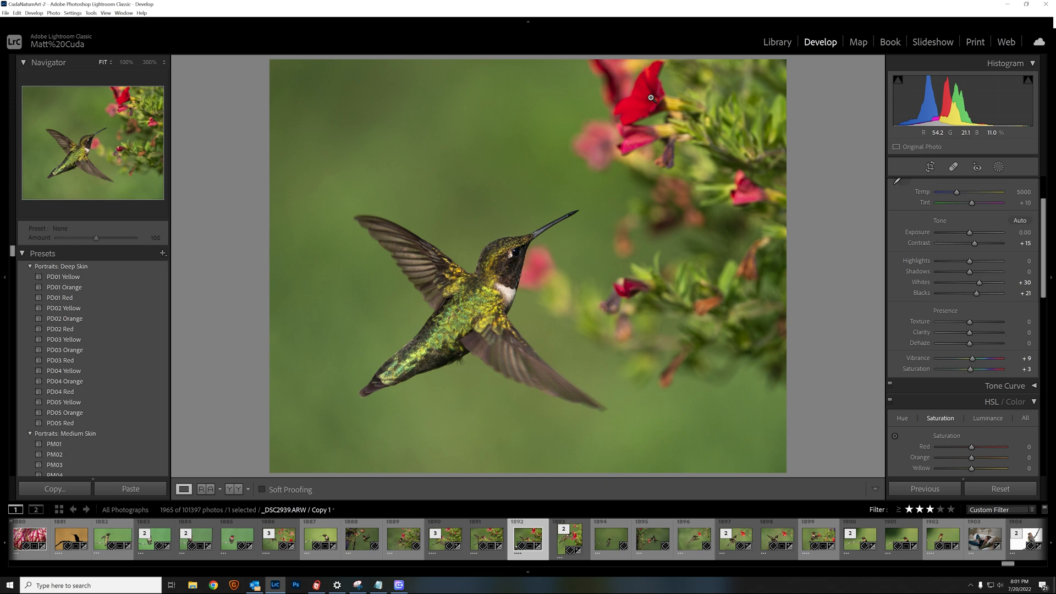
Lower the Red luminance in HSL to -18 to darken the red flowers
scroll(970, 265, "down", 3)
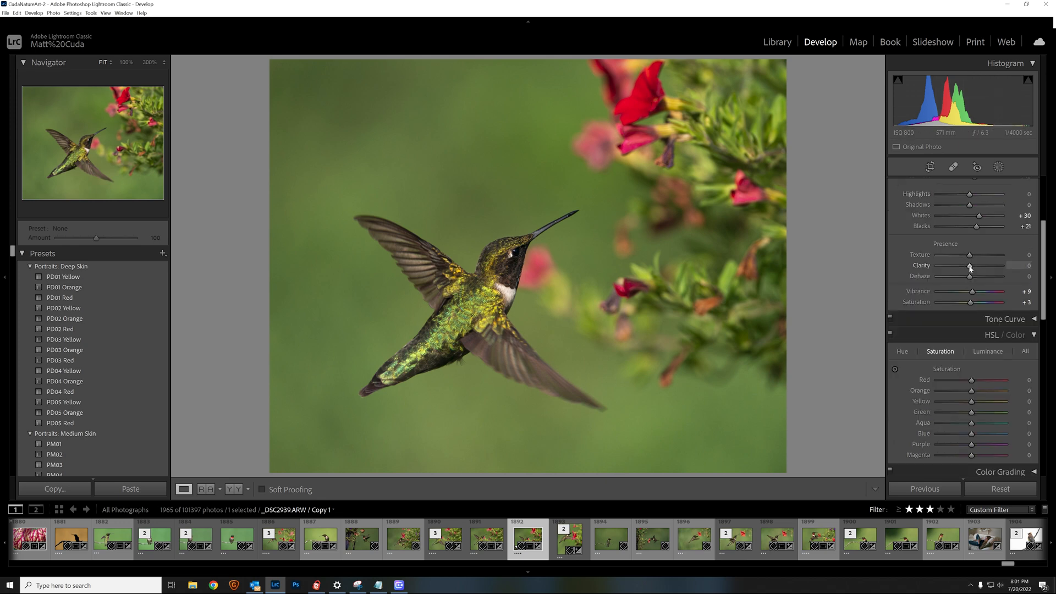
scroll(970, 267, "down", 3)
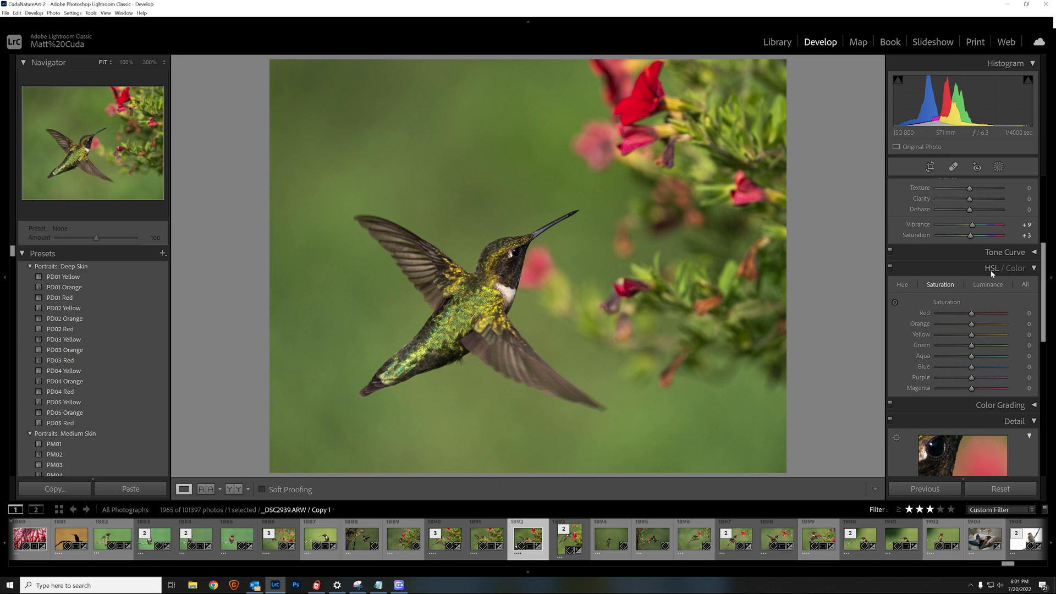
left_click(989, 286)
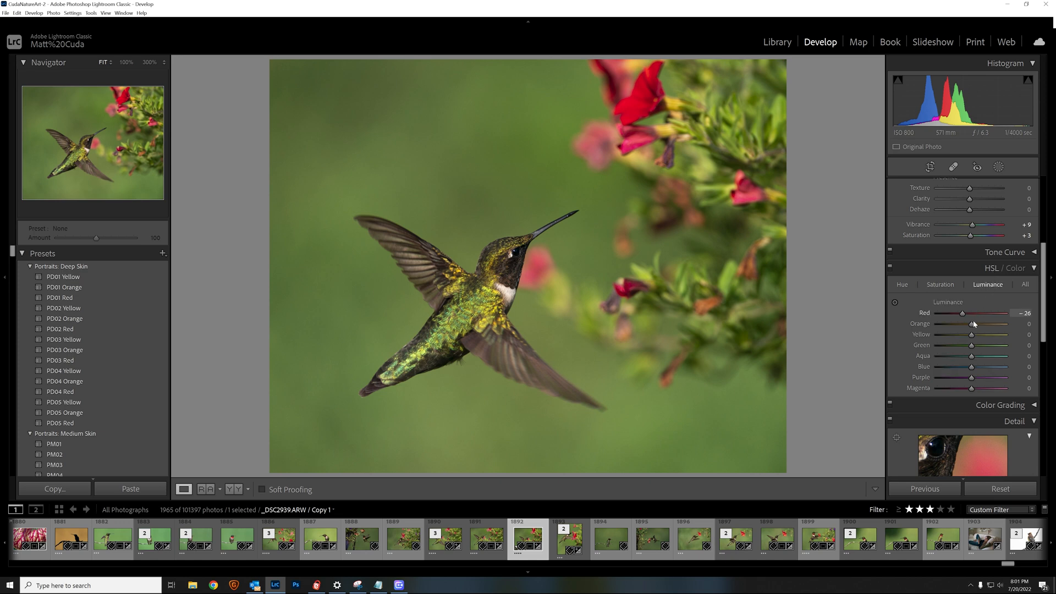
left_click_drag(963, 317, 973, 317)
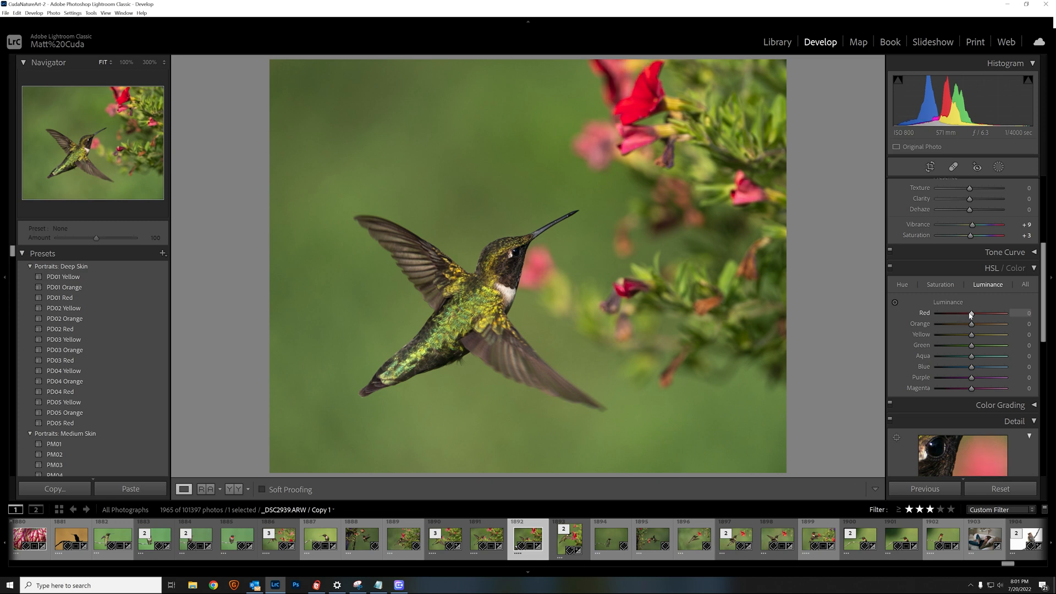
left_click_drag(968, 316, 928, 318)
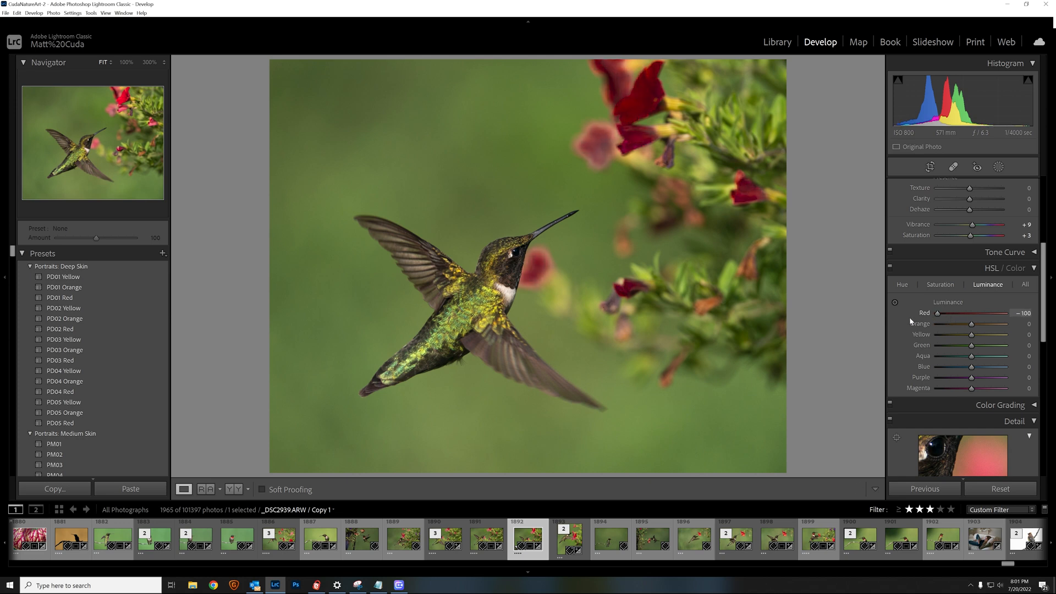
left_click_drag(938, 313, 970, 318)
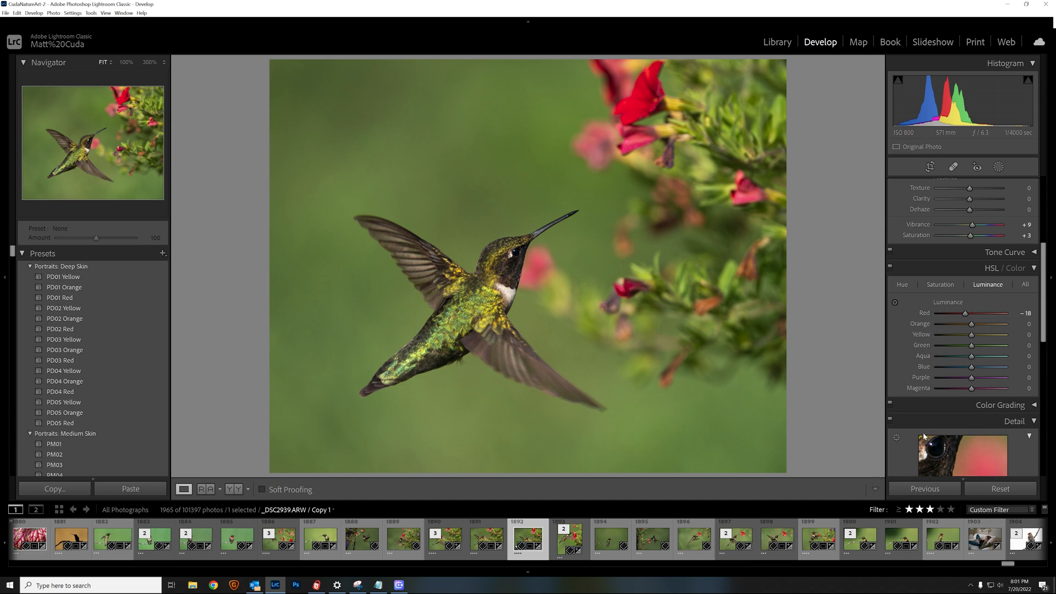
scroll(955, 396, "up", 2)
scroll(955, 396, "down", 2)
scroll(955, 396, "up", 3)
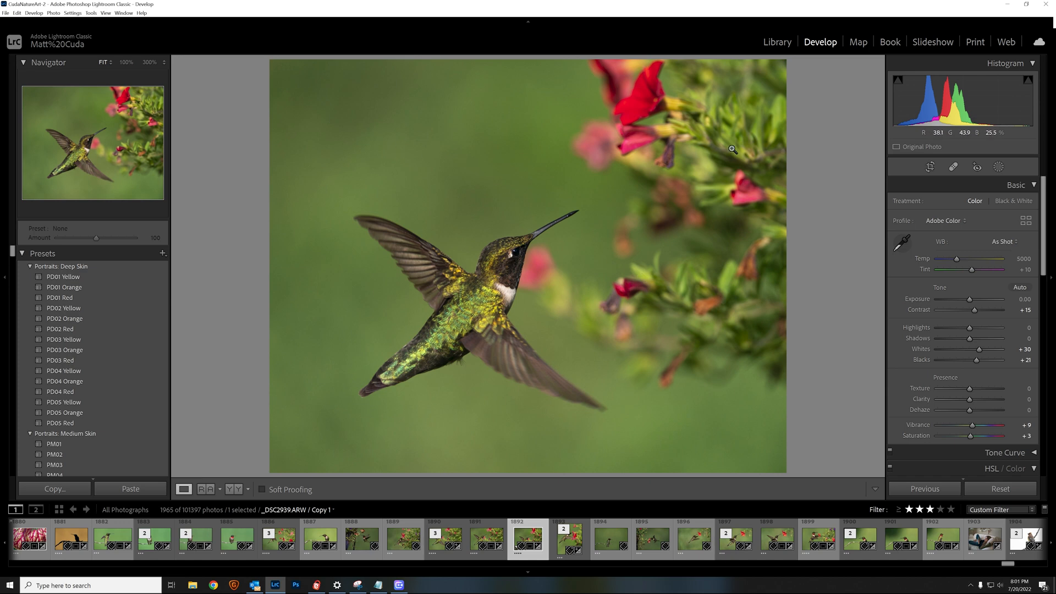
left_click_drag(419, 153, 497, 259)
left_click(497, 259)
left_click(578, 293)
left_click(581, 295)
left_click(536, 272)
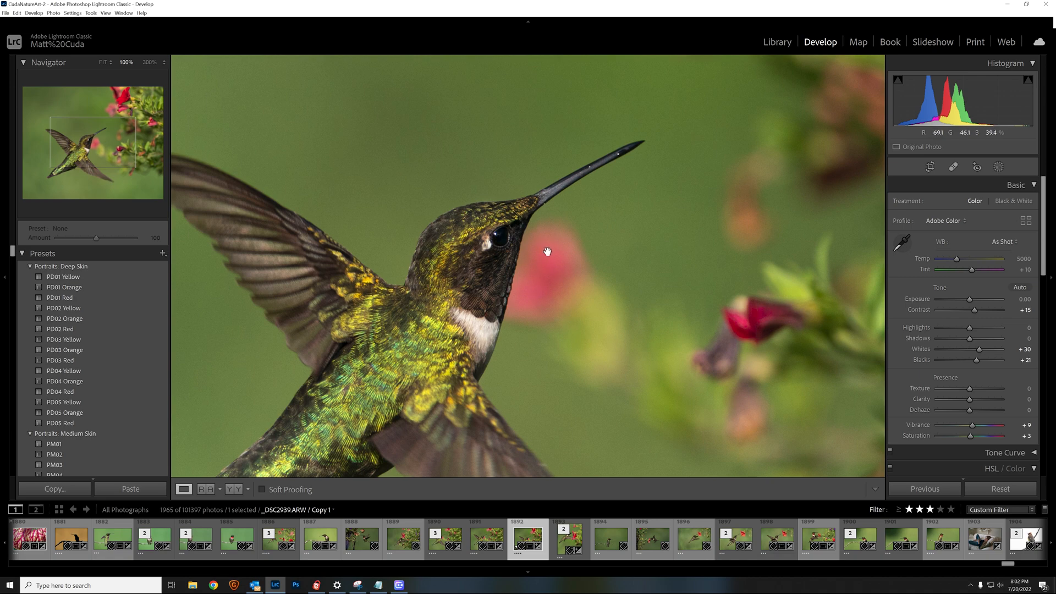
left_click(600, 324)
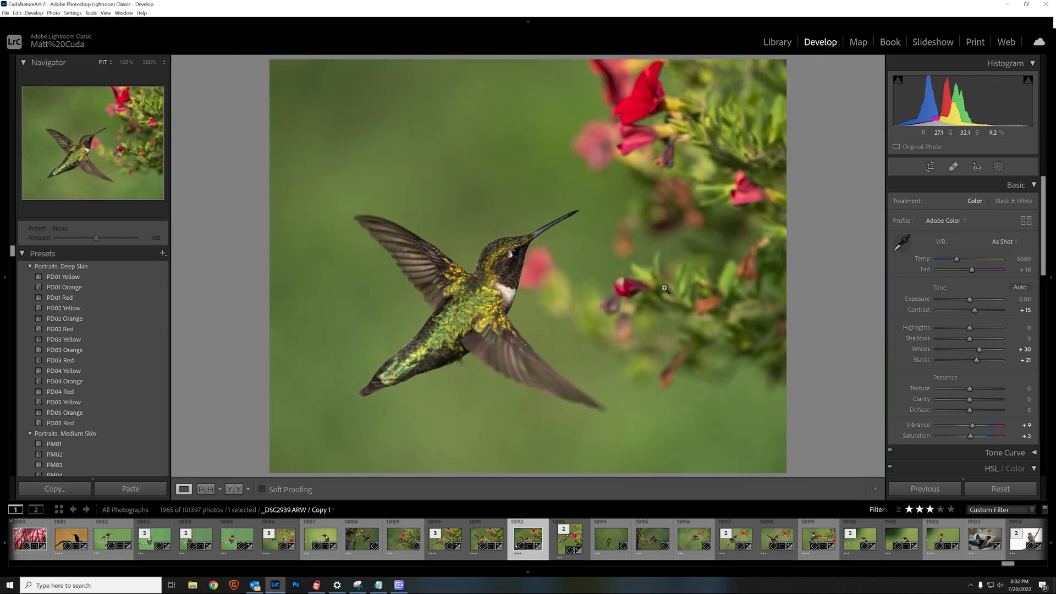
left_click(651, 134)
left_click_drag(550, 201, 604, 290)
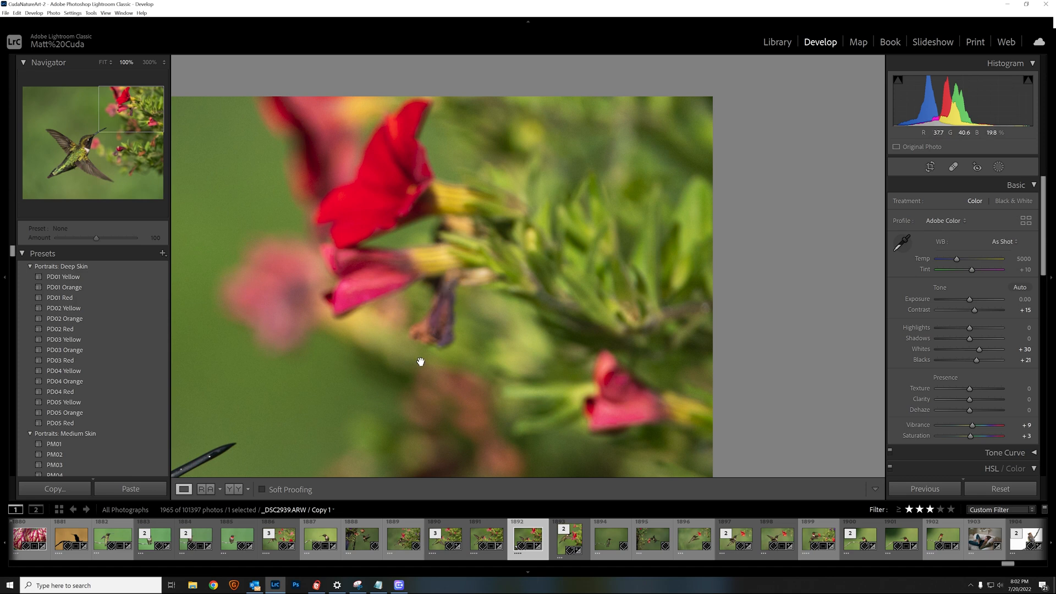
left_click(565, 310)
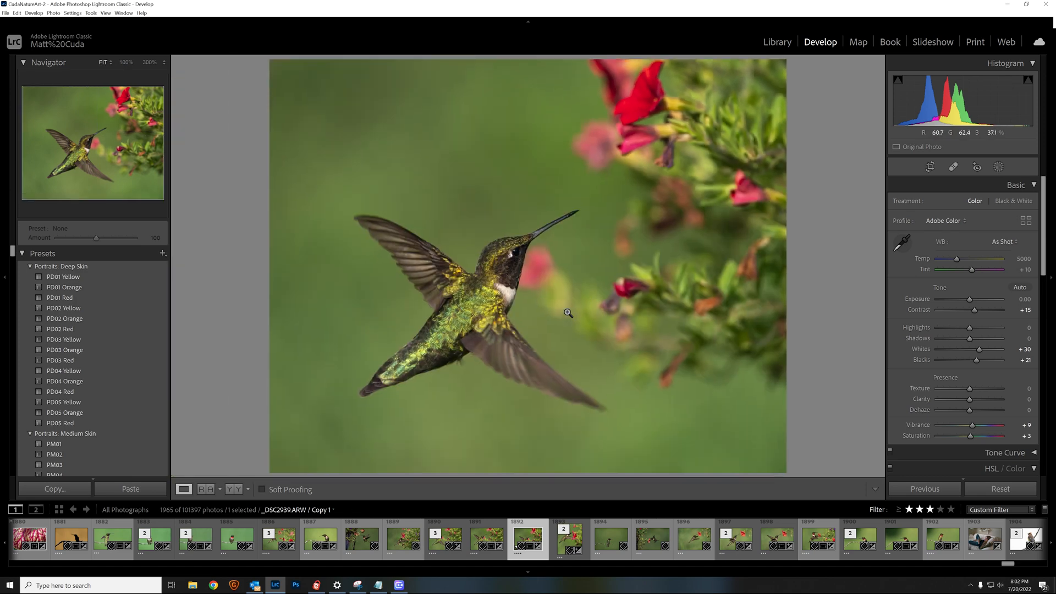